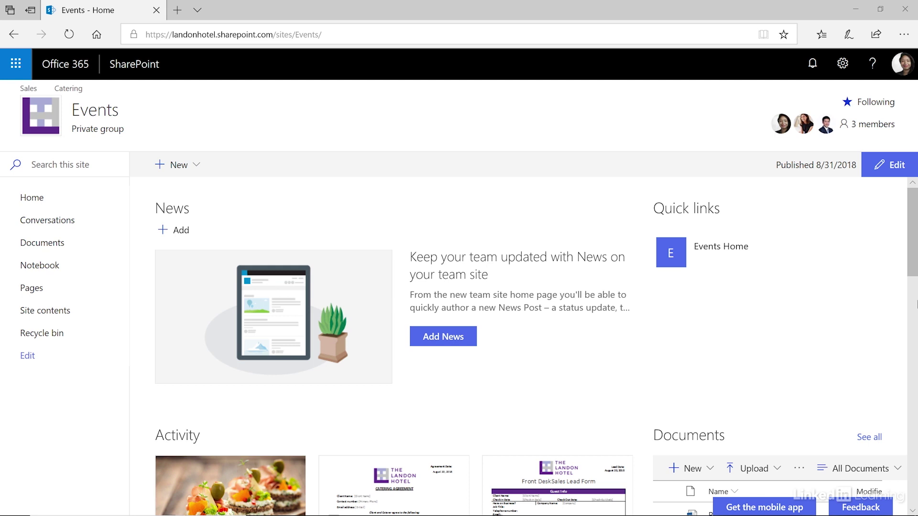
- Go from Site contents to Site Settings > Site Content Types and start a new content type
click(844, 64)
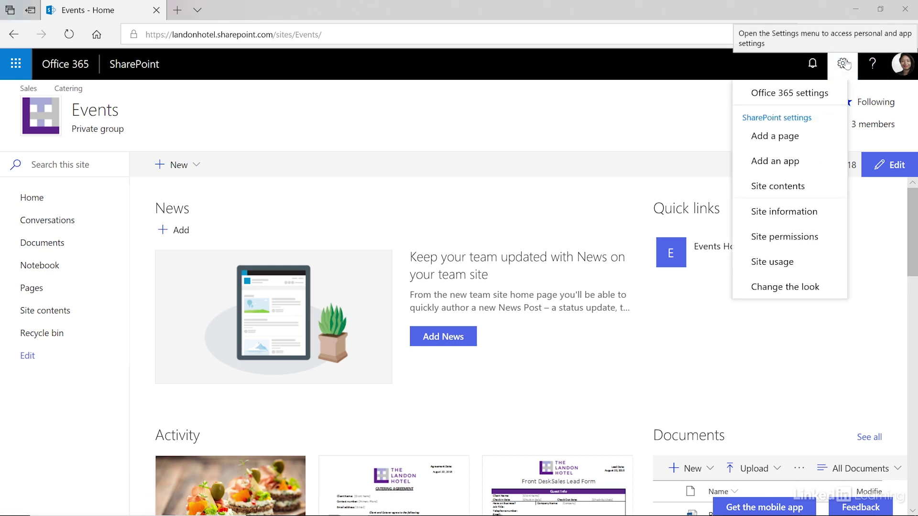
click(787, 187)
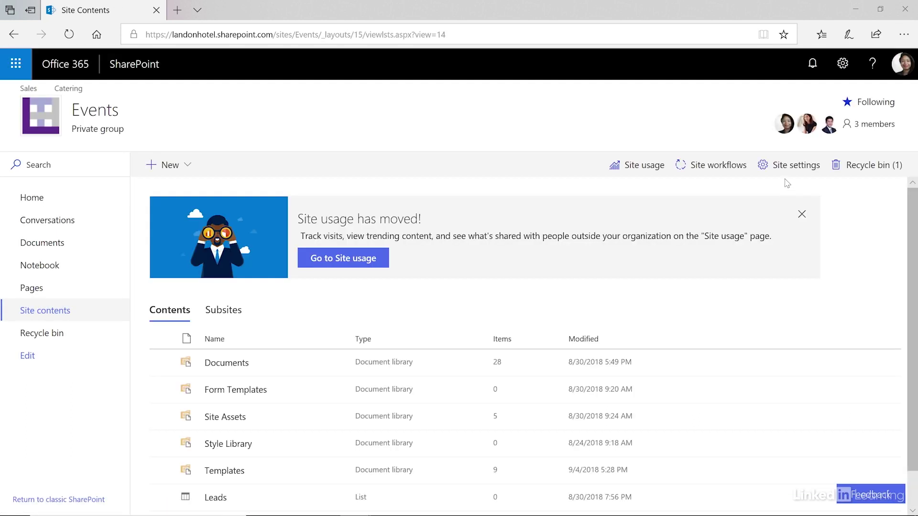
click(785, 173)
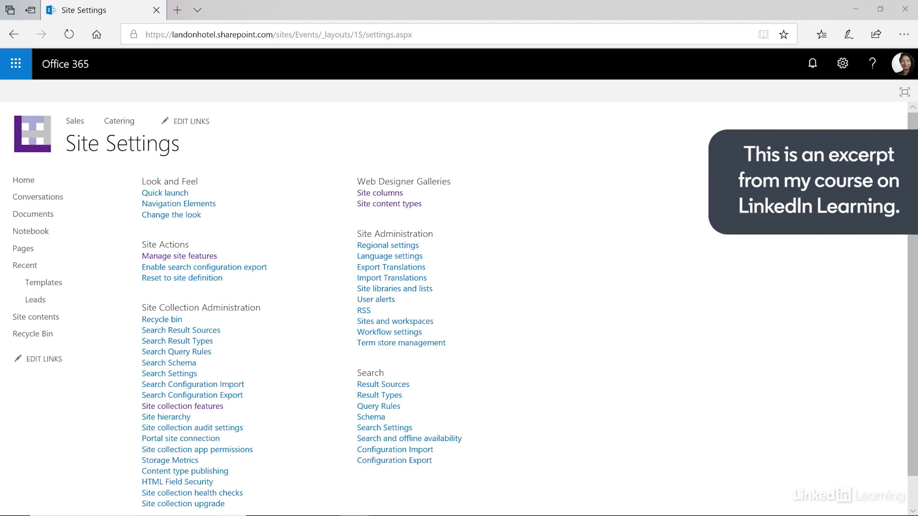
click(392, 206)
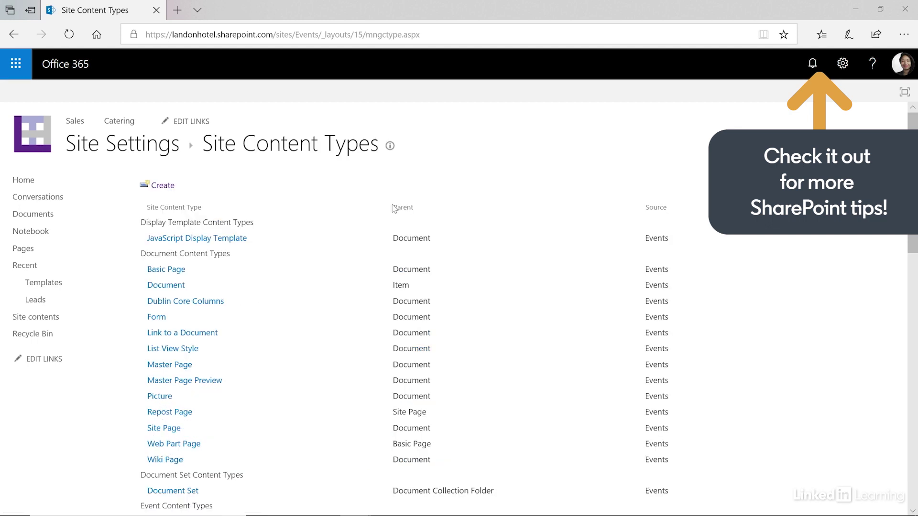
click(172, 190)
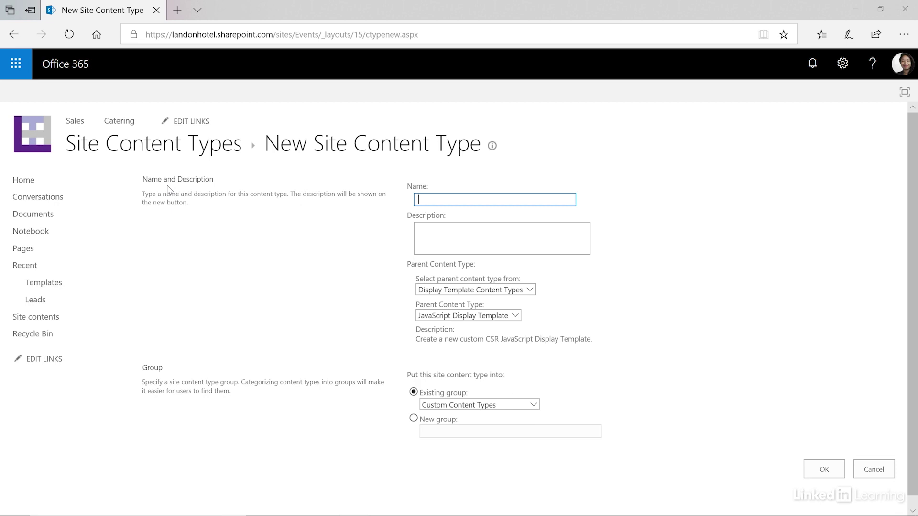
- Name the content type 'Event Document Set' with description 'Set of Documents for Sales and Catering Events'
text(Event Document Set)
click(419, 227)
text(Set of)
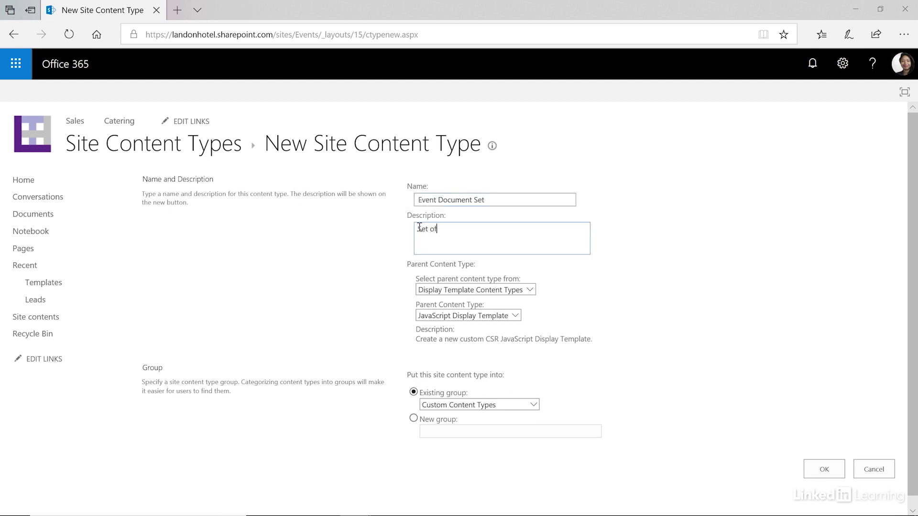
text( Documents for Sales and Catering Events)
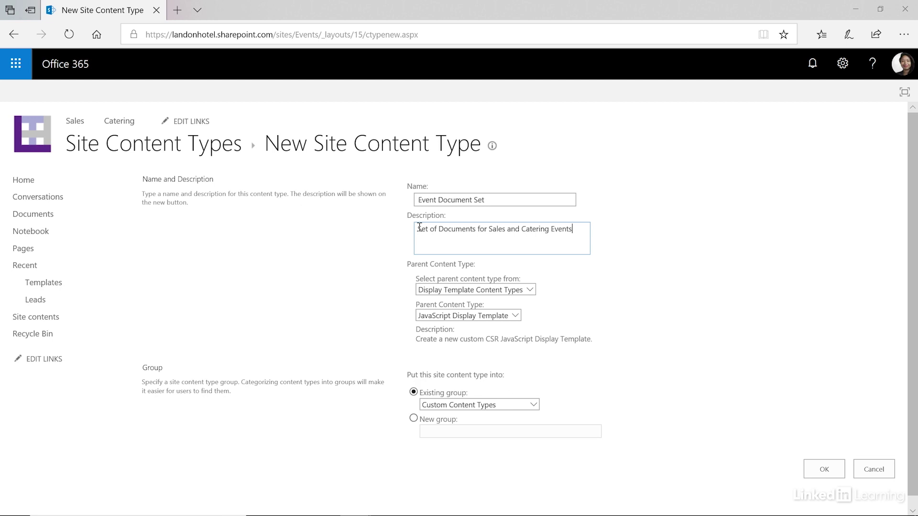
- Base it on the Document Set parent, file it under Event Content Types, and create it
click(533, 292)
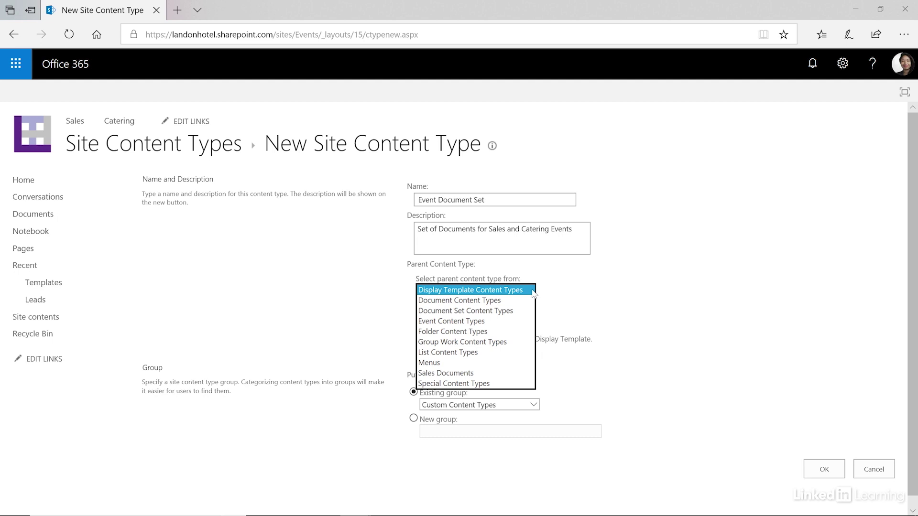
click(486, 312)
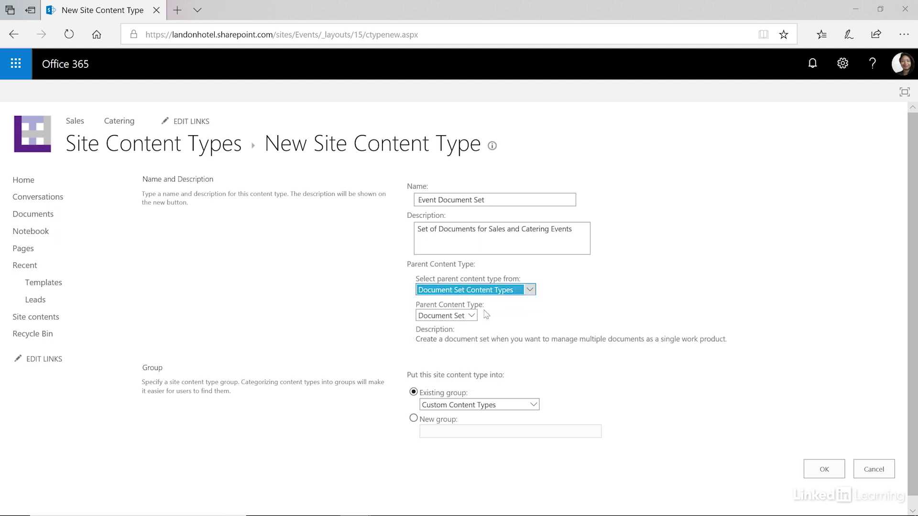
click(469, 318)
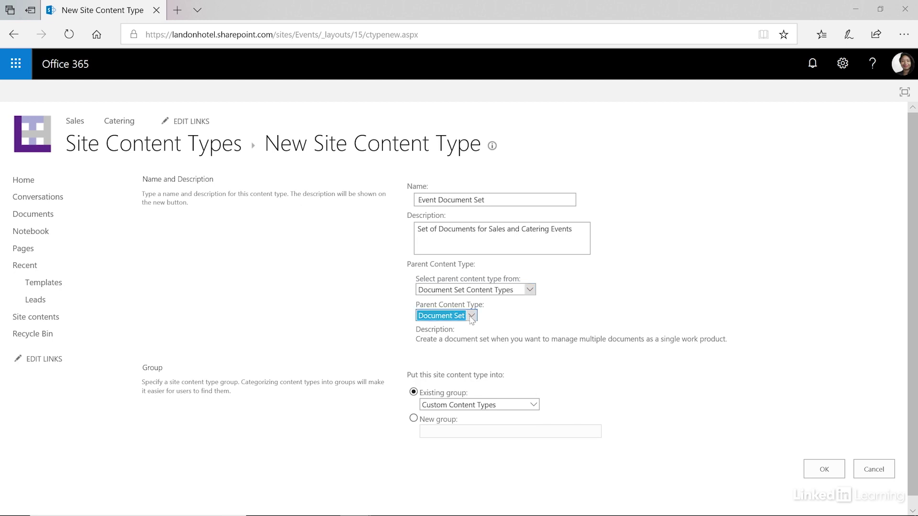
click(519, 405)
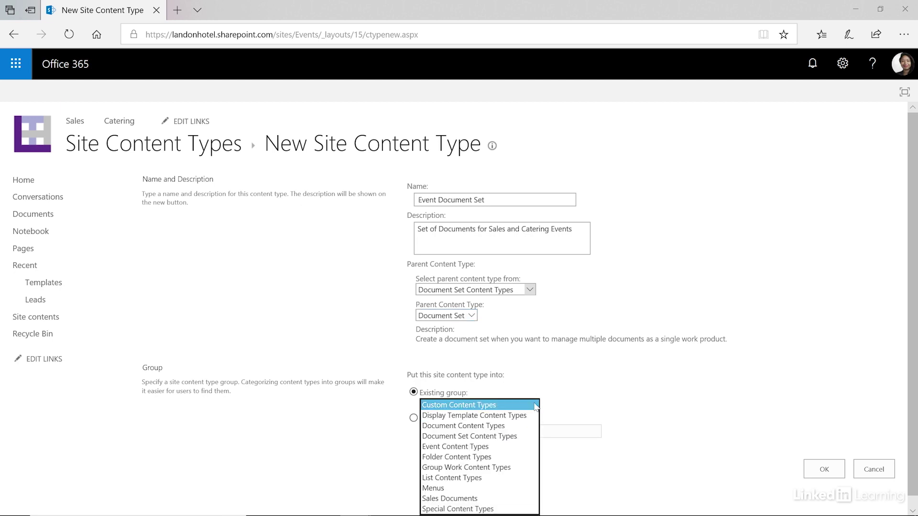
click(501, 446)
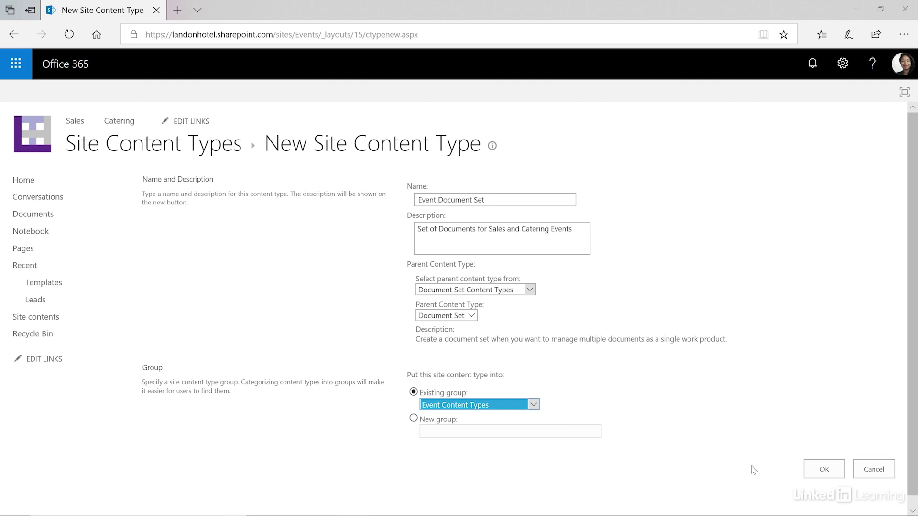
click(822, 469)
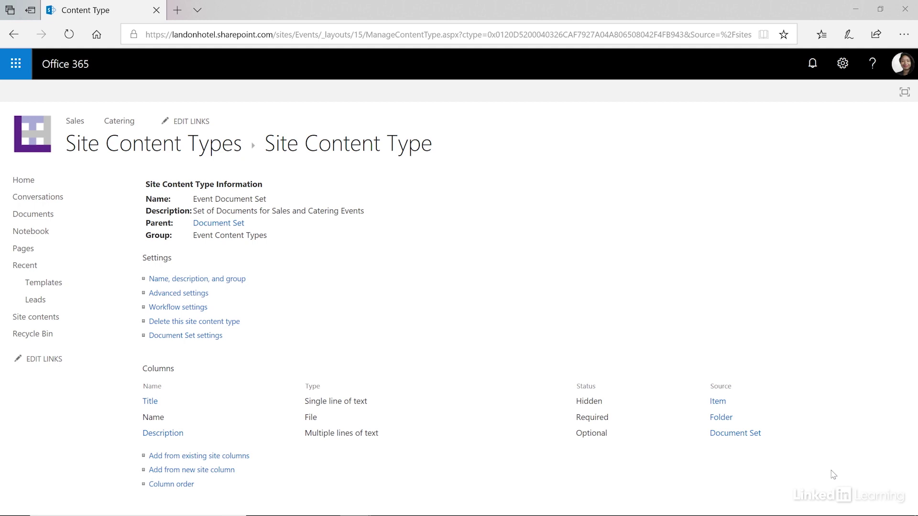
- Begin adding existing site columns, showing the Events Columns group
click(180, 457)
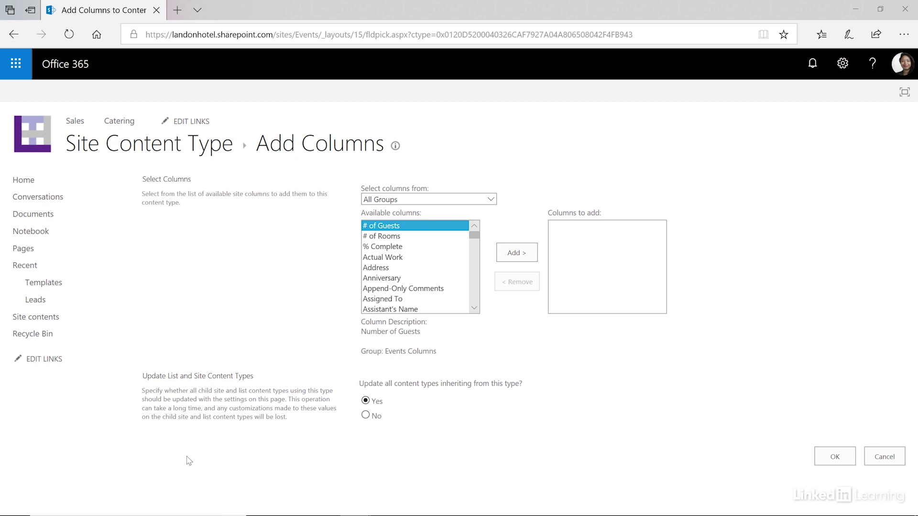
click(392, 200)
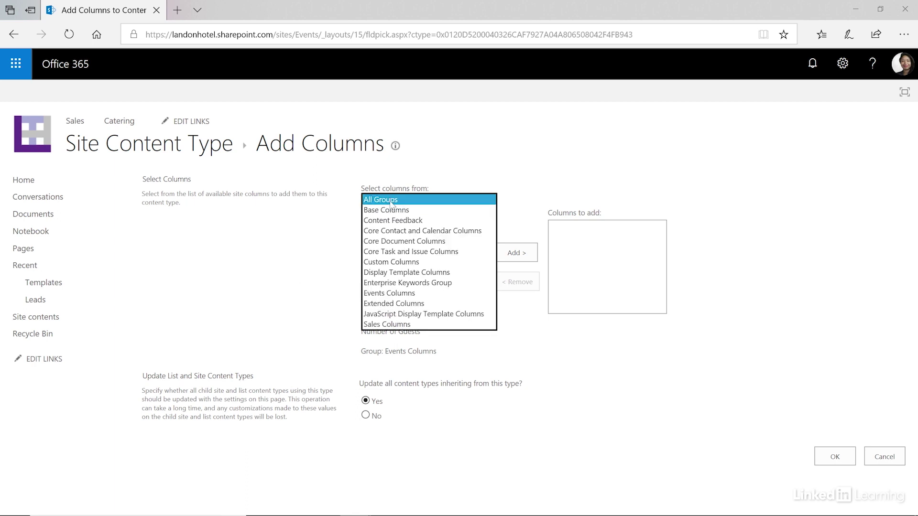
click(392, 293)
click(392, 294)
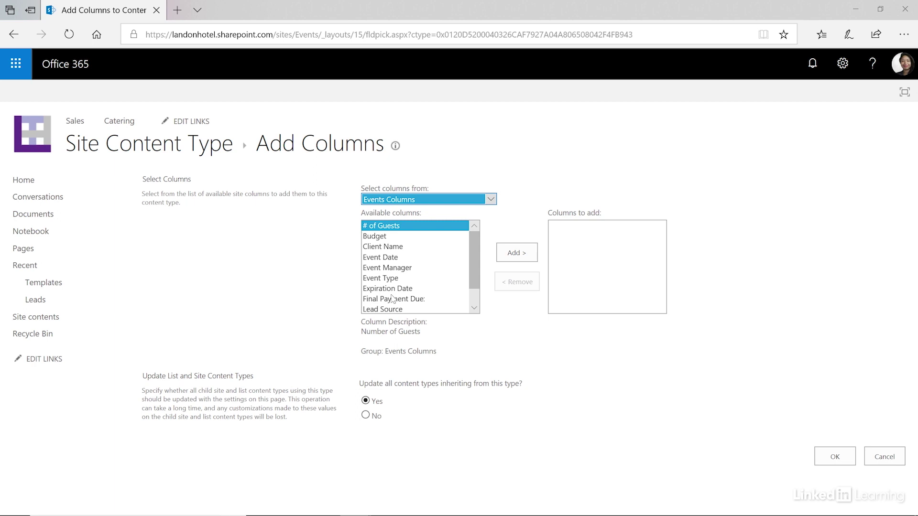
- Add Client Name, Event Date, Event Manager, Event Type, # of Guests, Budget, Expiration Date through Venue, and save
double_click(387, 247)
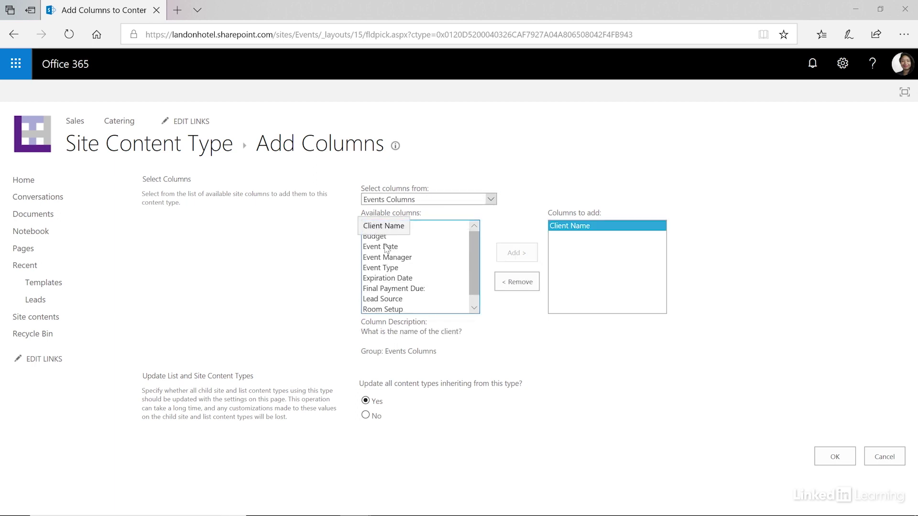
double_click(386, 246)
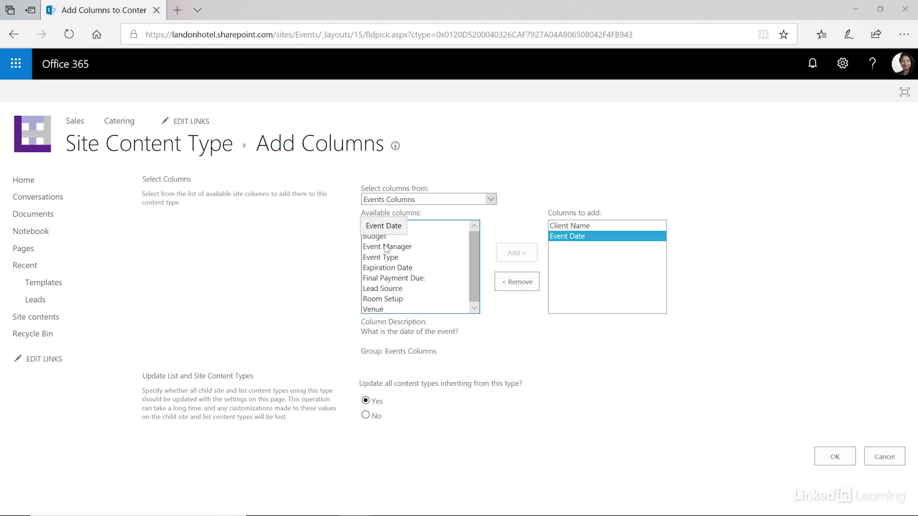
double_click(387, 247)
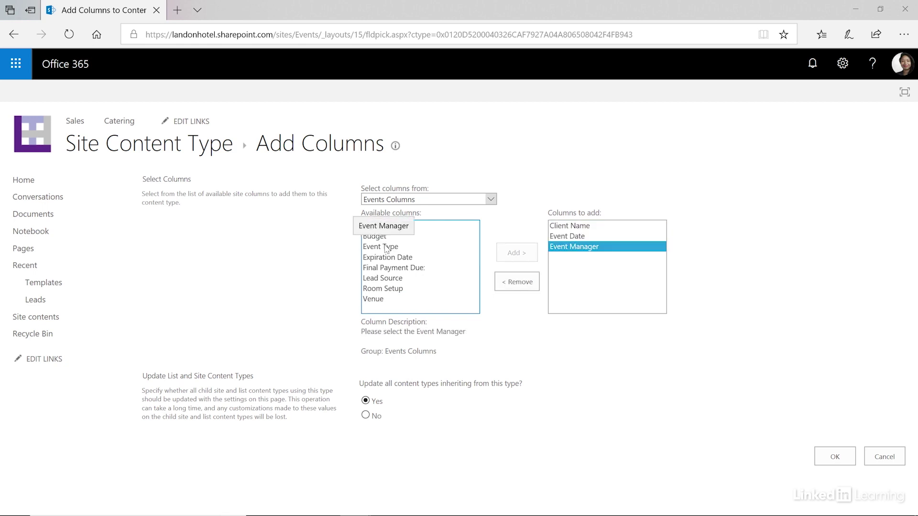
double_click(386, 247)
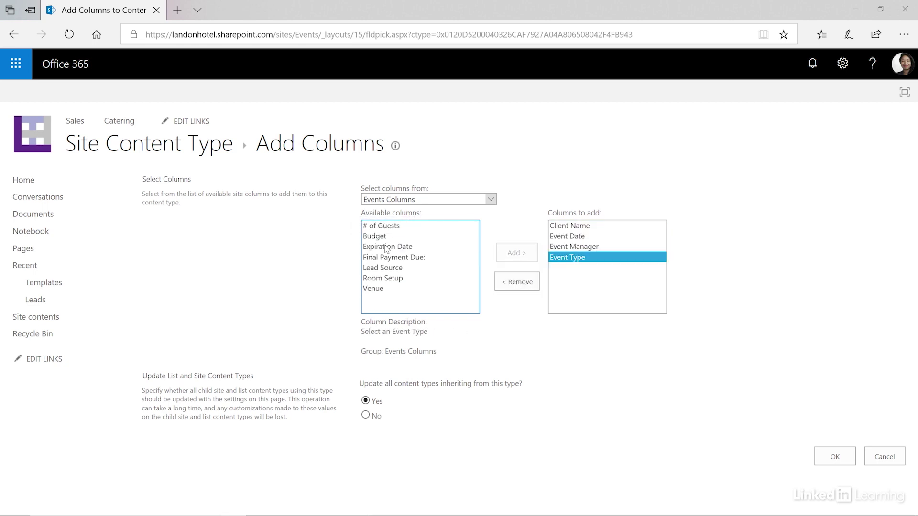
double_click(404, 226)
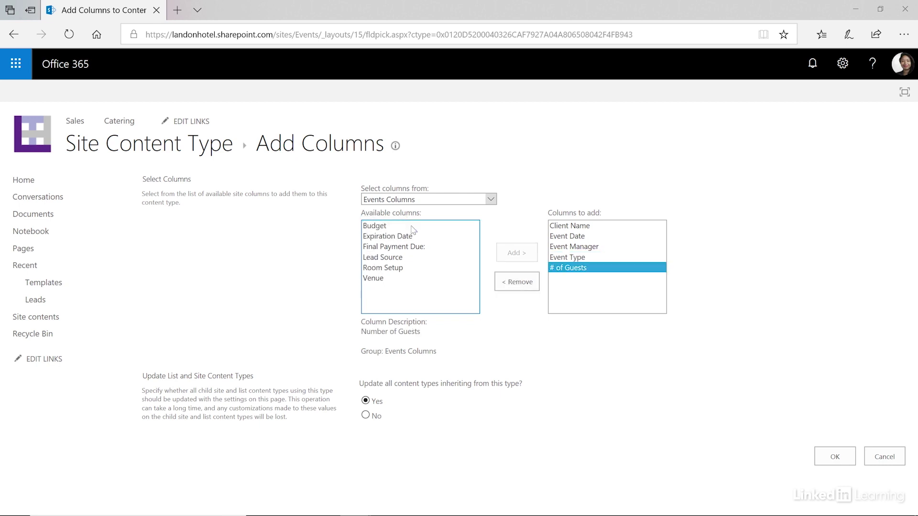
double_click(408, 226)
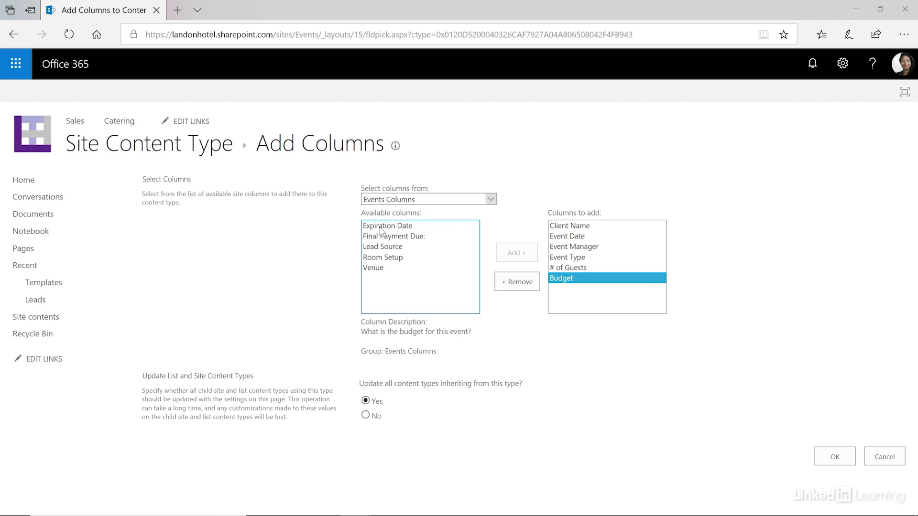
drag(380, 228, 385, 272)
click(509, 260)
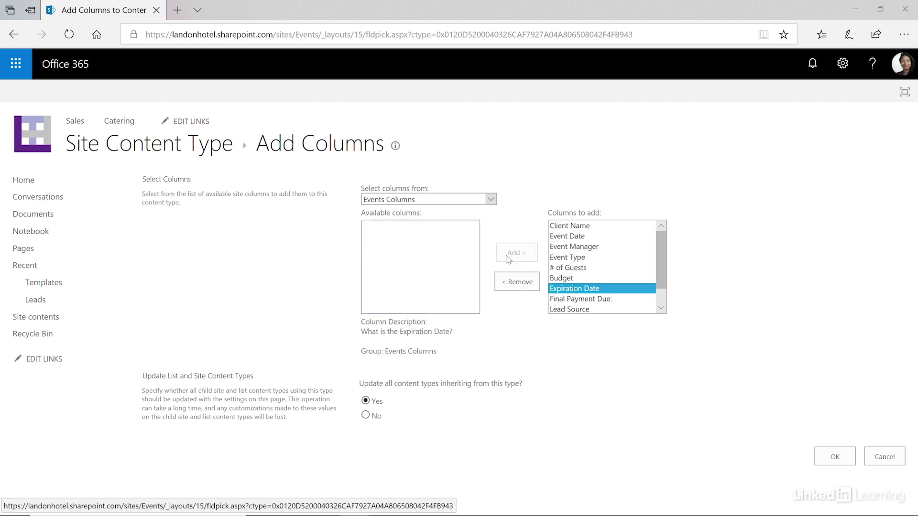
click(832, 457)
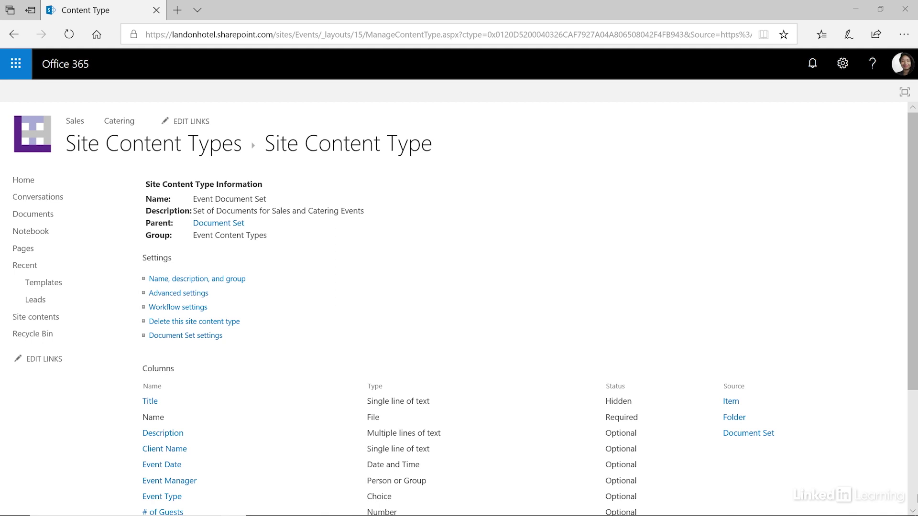
- Open and save the Client Name column settings, then go to the Document Set settings page
scroll(459, 306, down, 3)
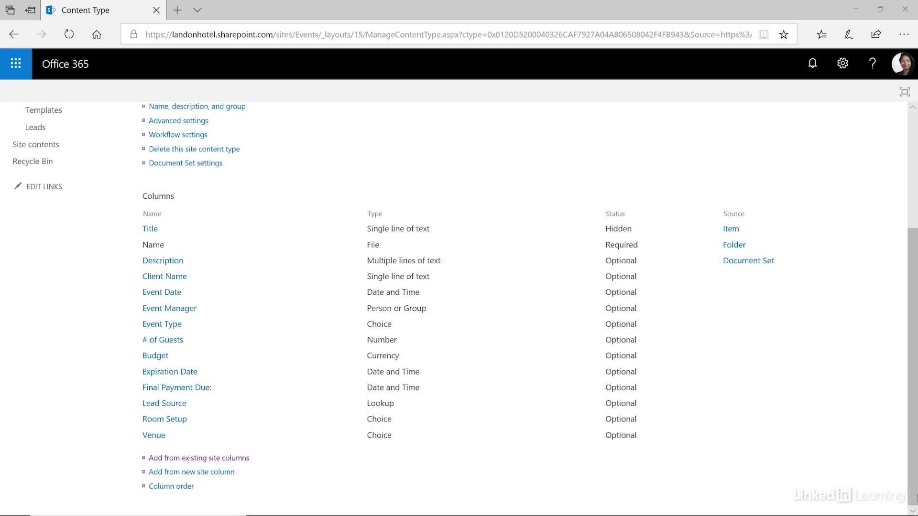
click(155, 280)
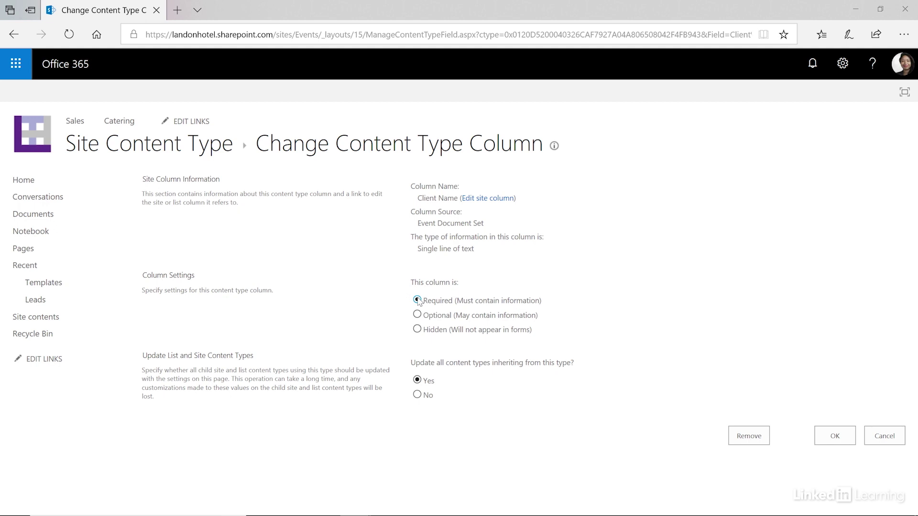
click(841, 436)
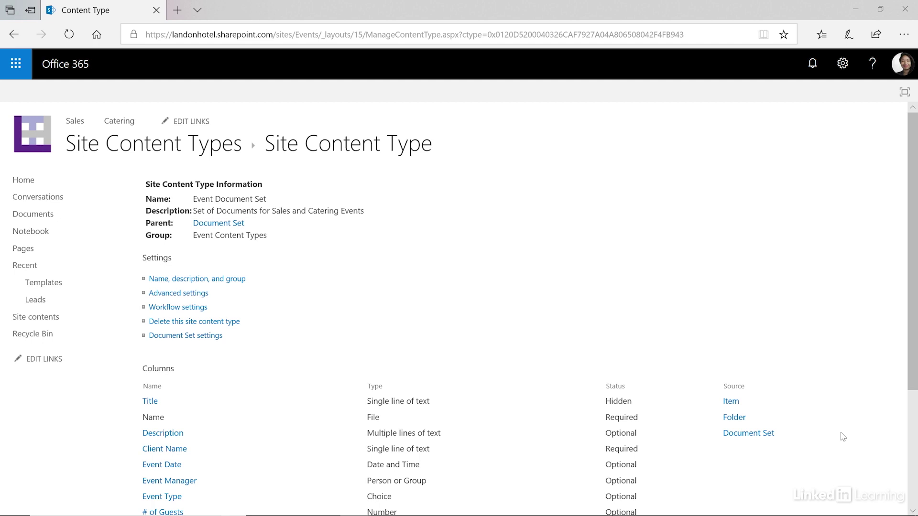
click(186, 337)
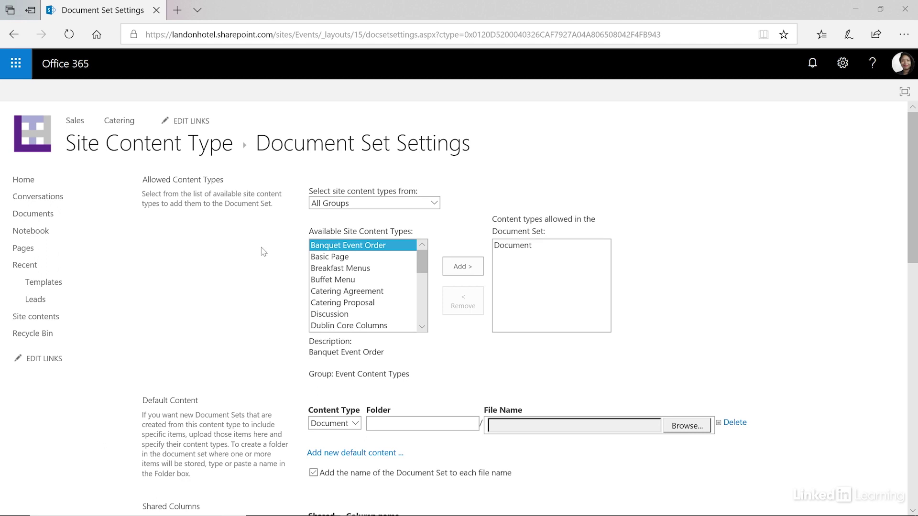
- Allow the five Event Content Types, Banquet Event Order through Room Diagram, in the document set
click(338, 203)
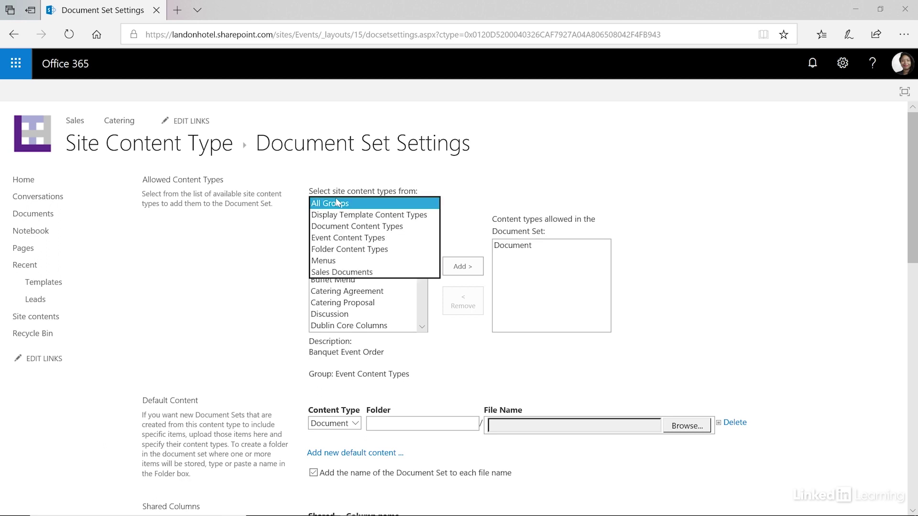
click(338, 239)
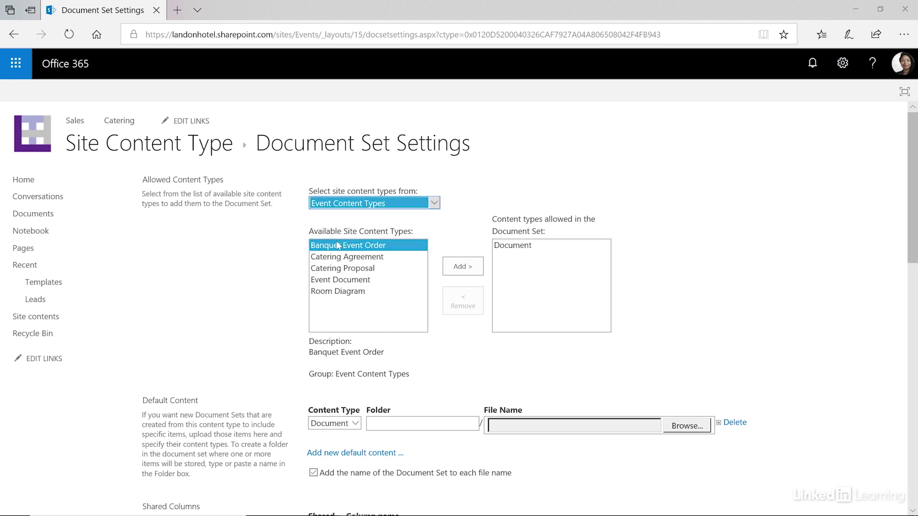
shift+click(333, 293)
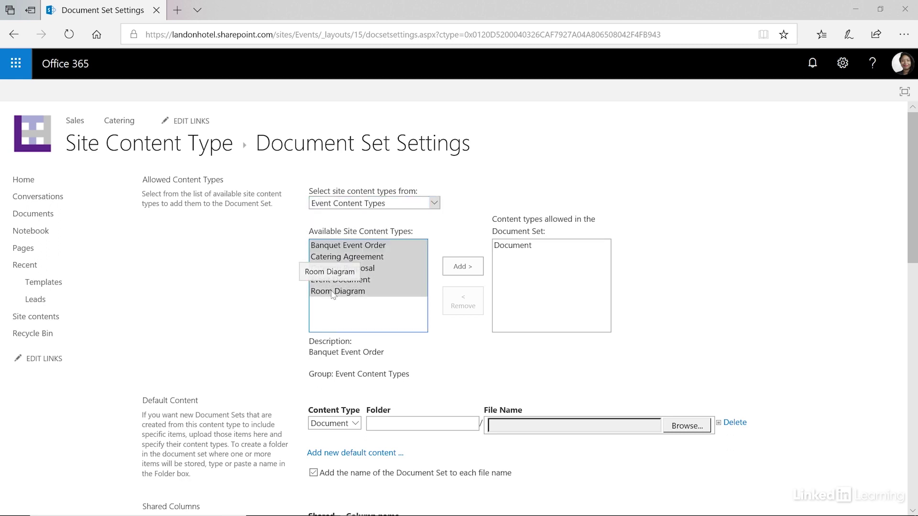
click(456, 265)
scroll(461, 274, down, 3)
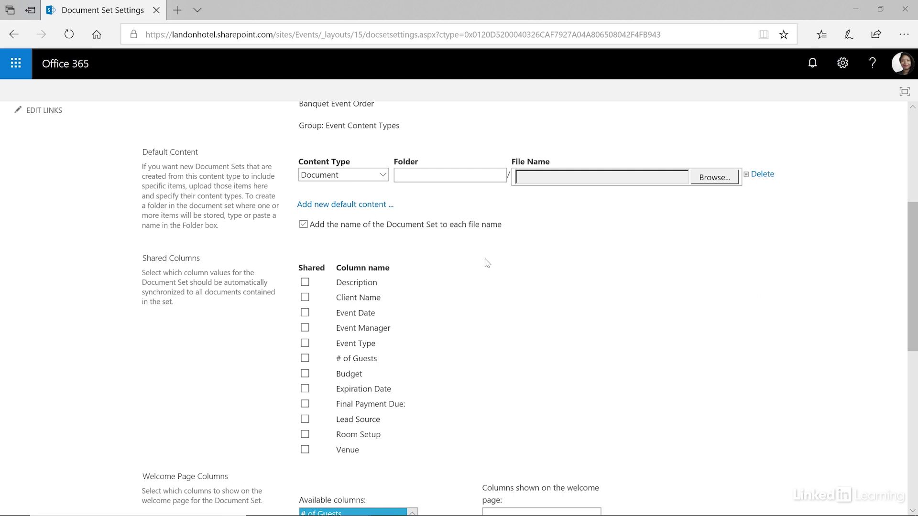
- Set the first default content row's content type to Catering Proposal
click(383, 180)
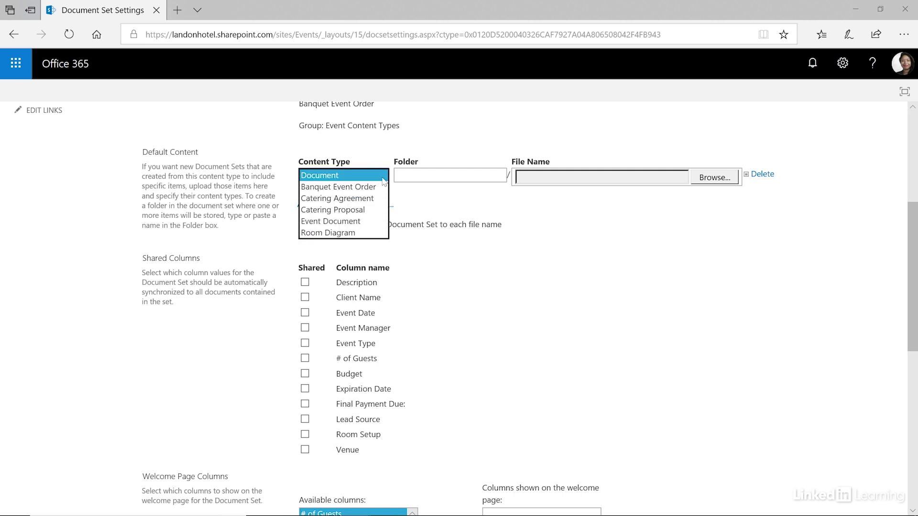
click(362, 210)
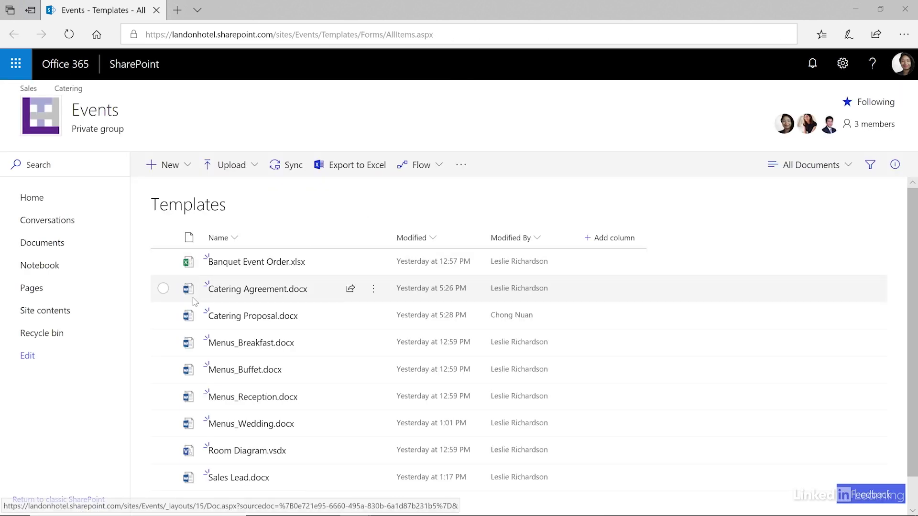
click(163, 289)
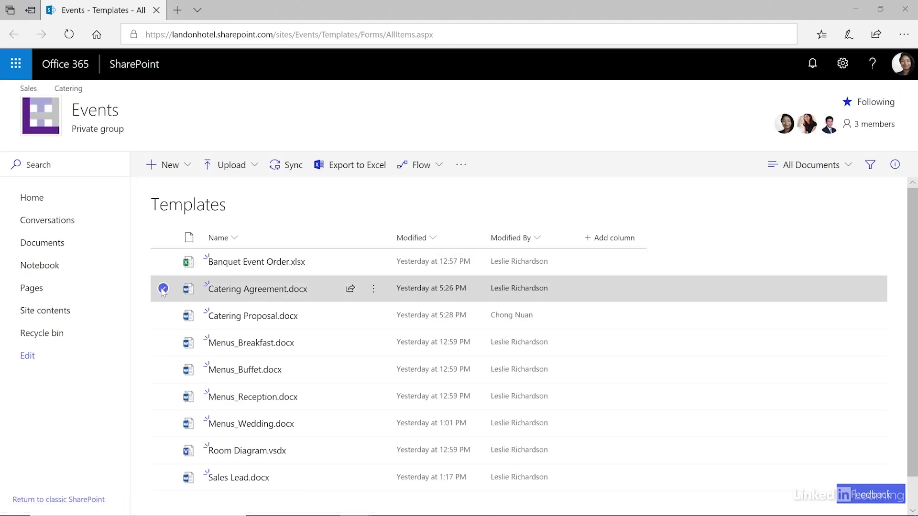
click(163, 316)
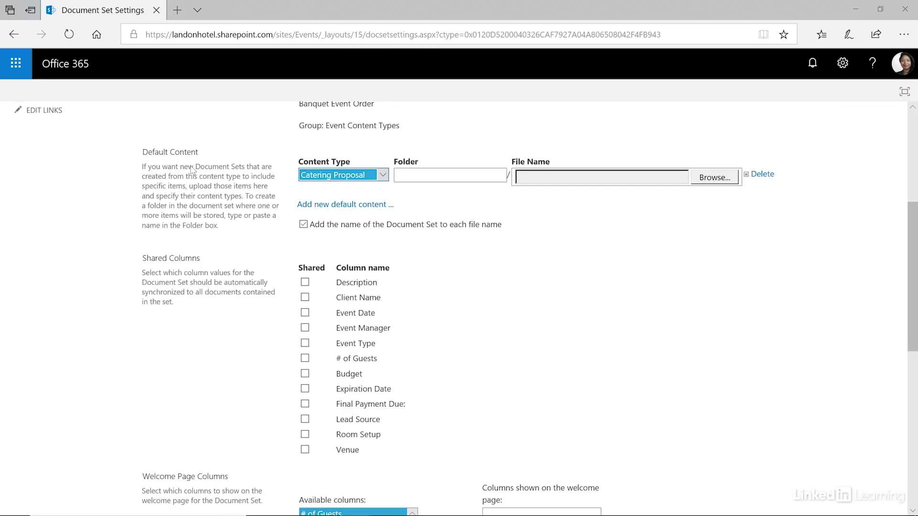
- Attach the Catering Proposal template from the Event Templates folder to the first default content row
click(709, 178)
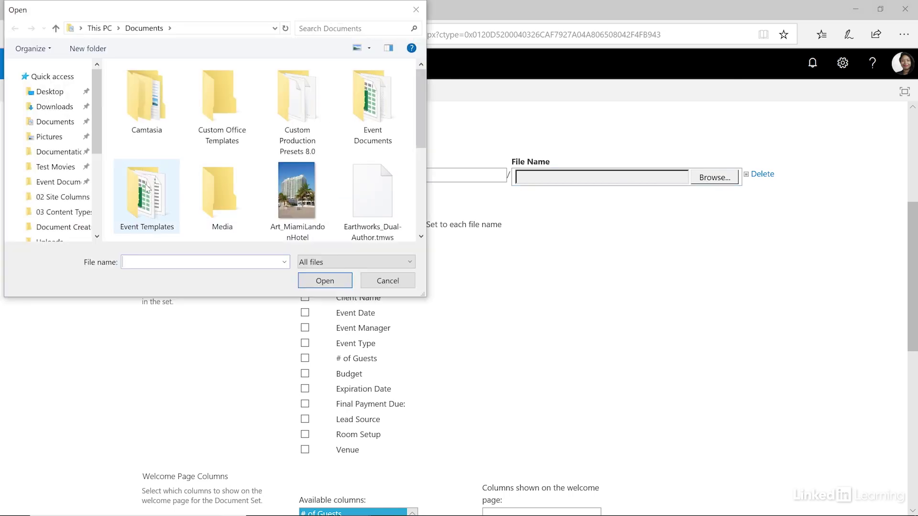
double_click(148, 200)
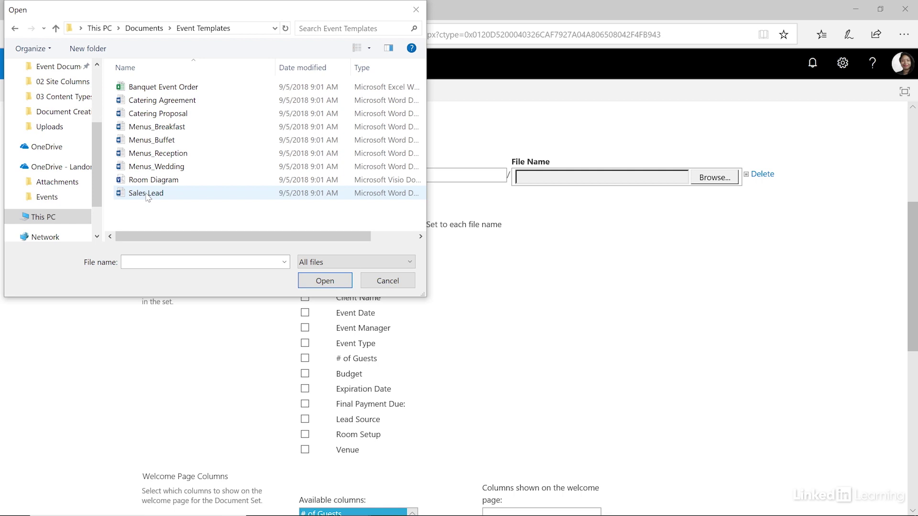
click(151, 114)
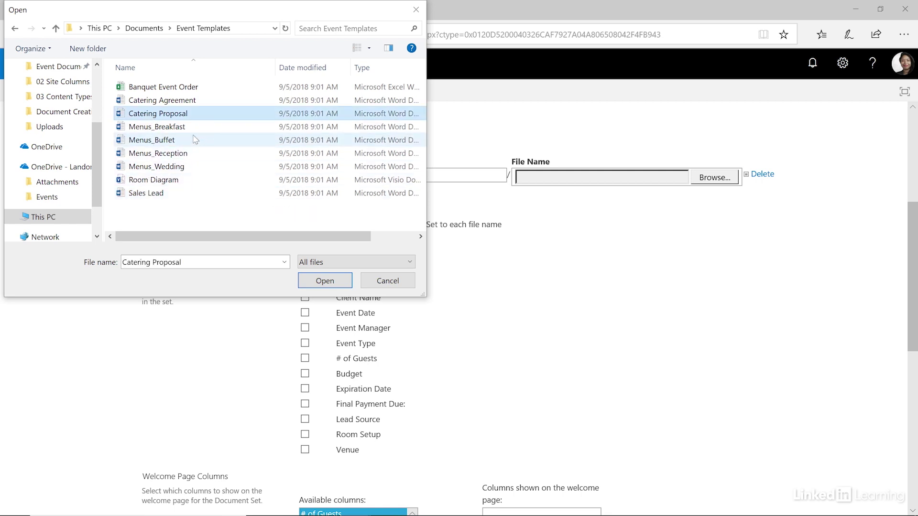
click(325, 282)
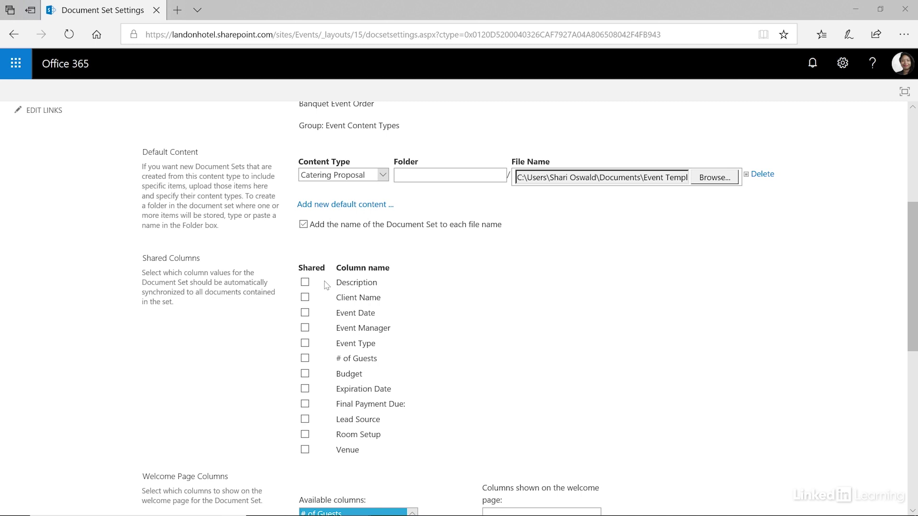
- Add a Banquet Event Order default content row in folder 'Banquets' with its template file
click(334, 205)
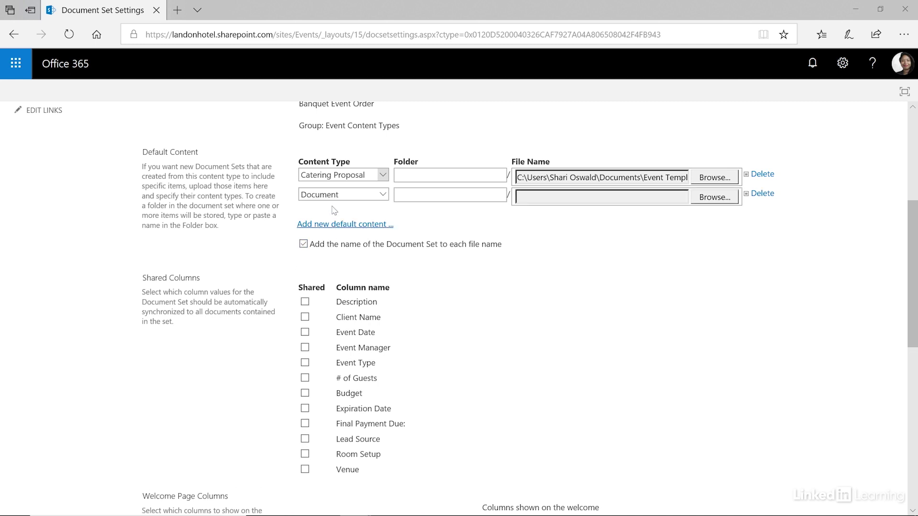
click(383, 194)
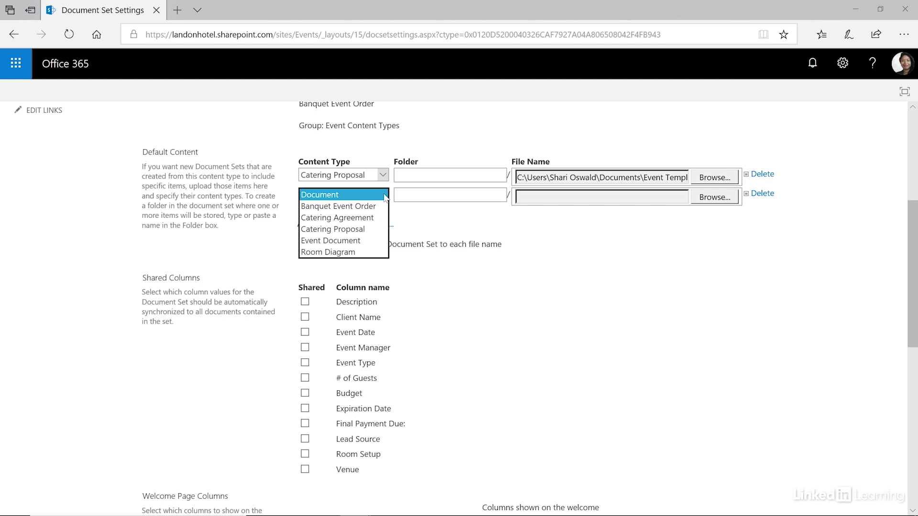
click(378, 206)
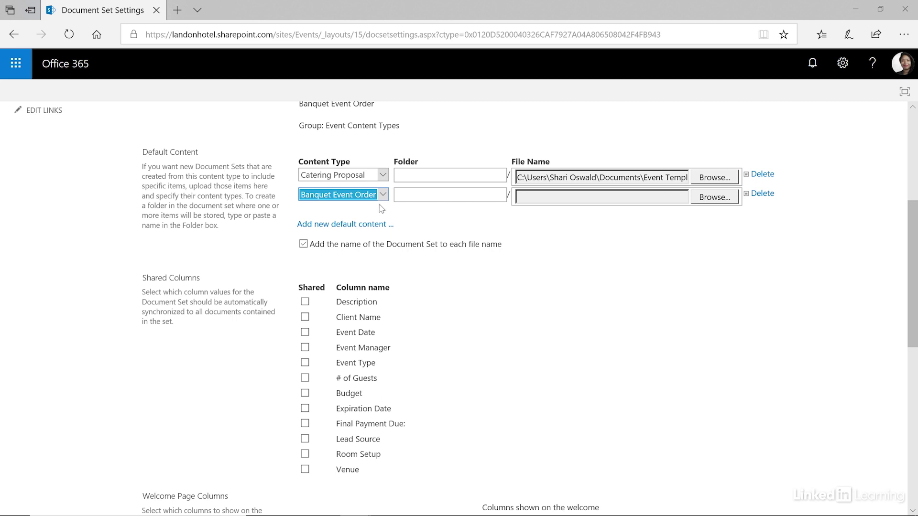
click(407, 196)
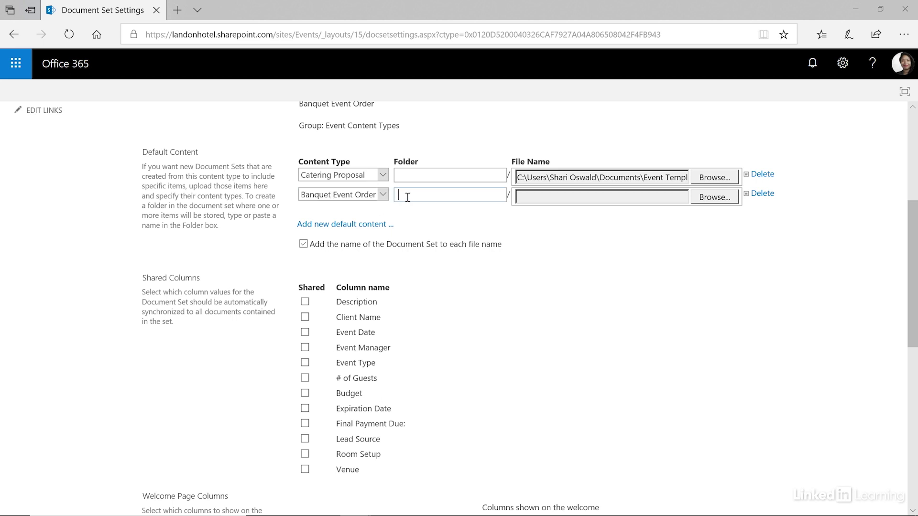
text(Banquets)
click(708, 199)
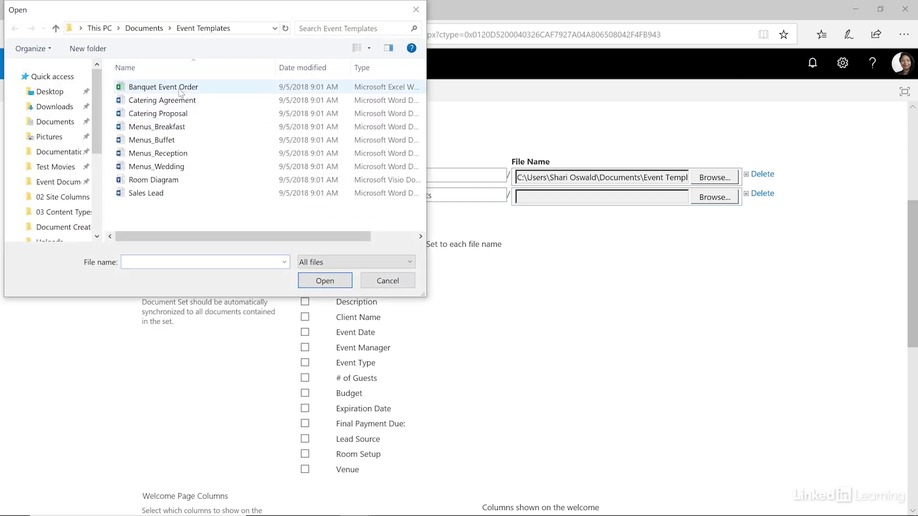
click(181, 93)
click(308, 282)
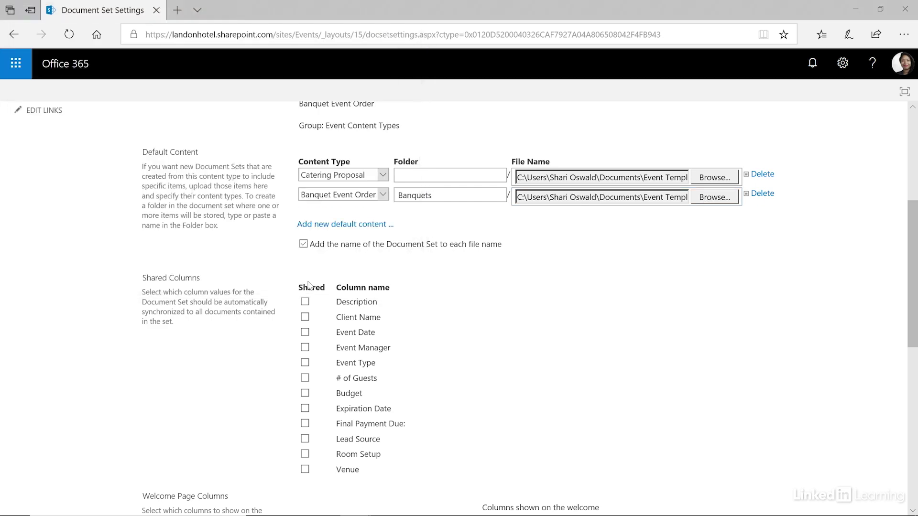
- Add a Room Diagram default content row in folder 'Banquets' with its template file
click(343, 228)
click(383, 216)
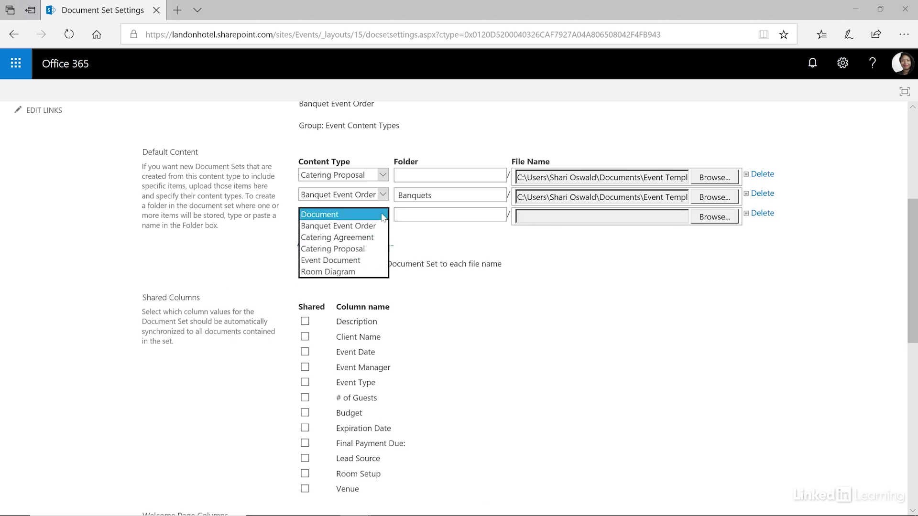
click(335, 271)
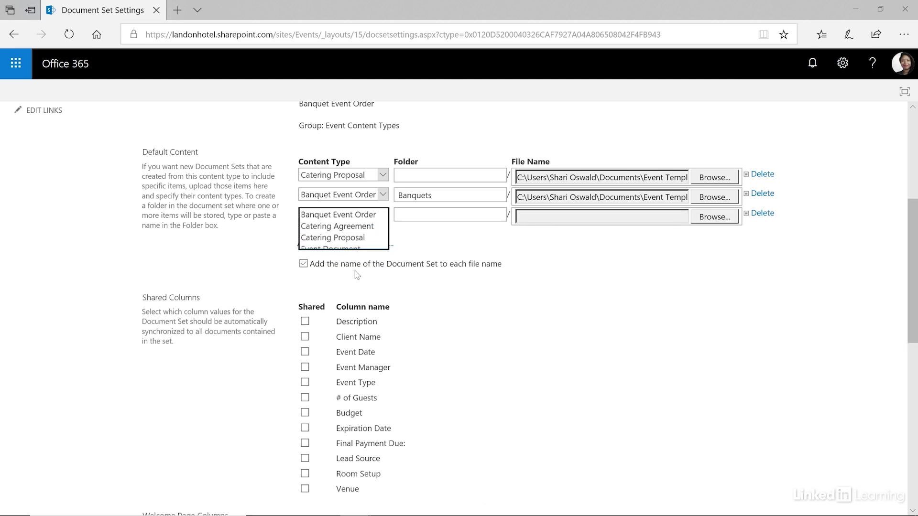
click(401, 214)
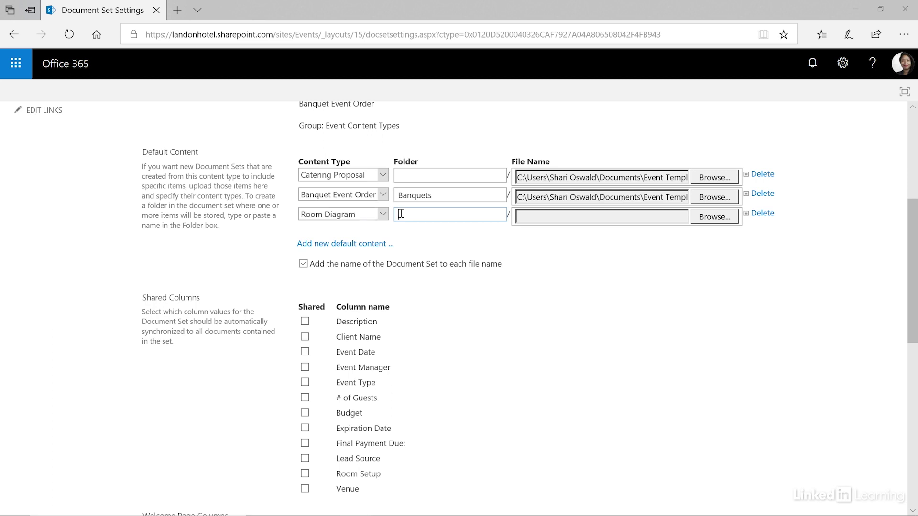
text(Banquets)
click(706, 218)
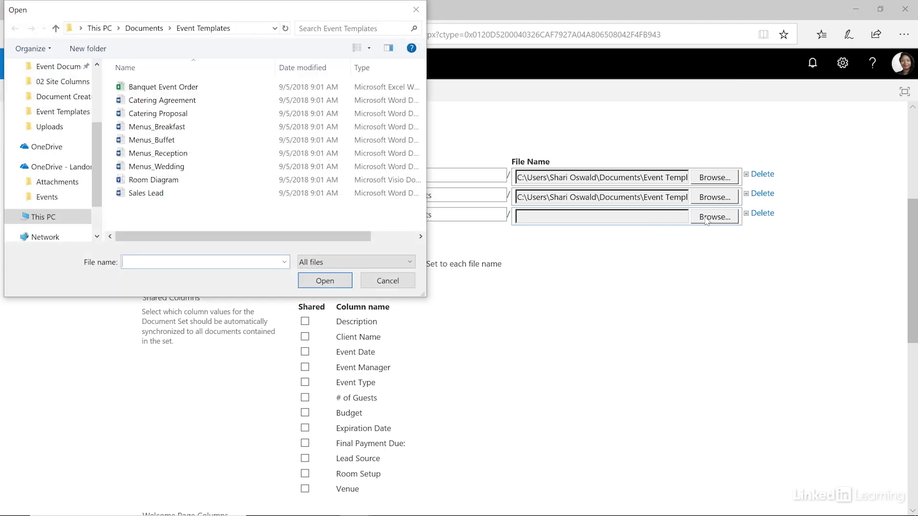
click(143, 180)
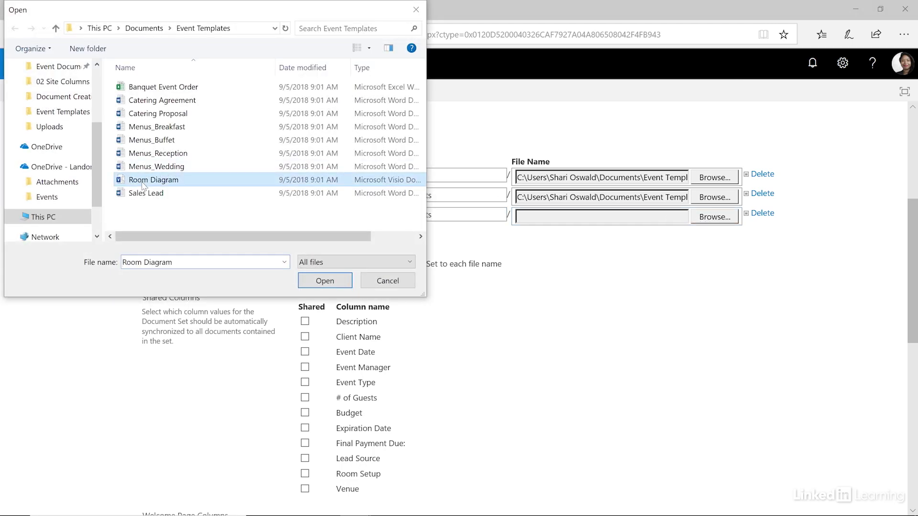
click(326, 281)
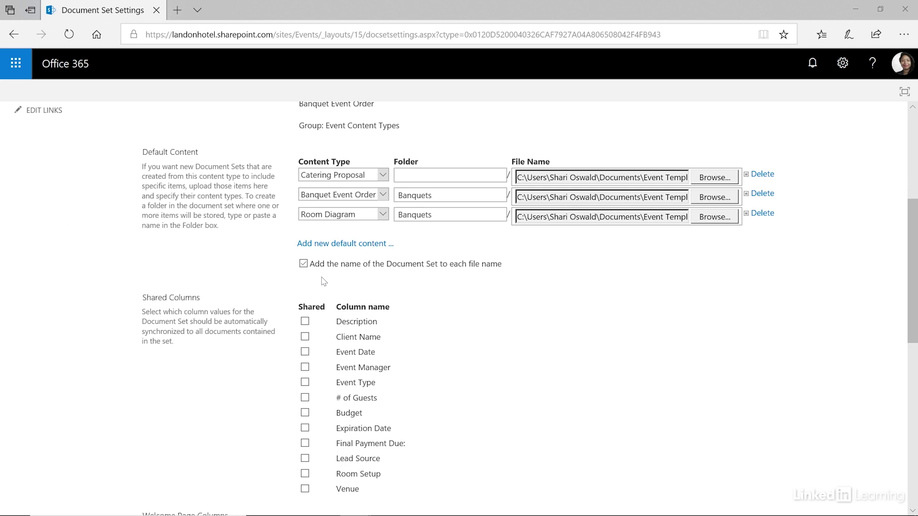
- Mark Event Date, Event Manager, Client Name, Event Type and # of Guests as shared columns
scroll(324, 281, down, 3)
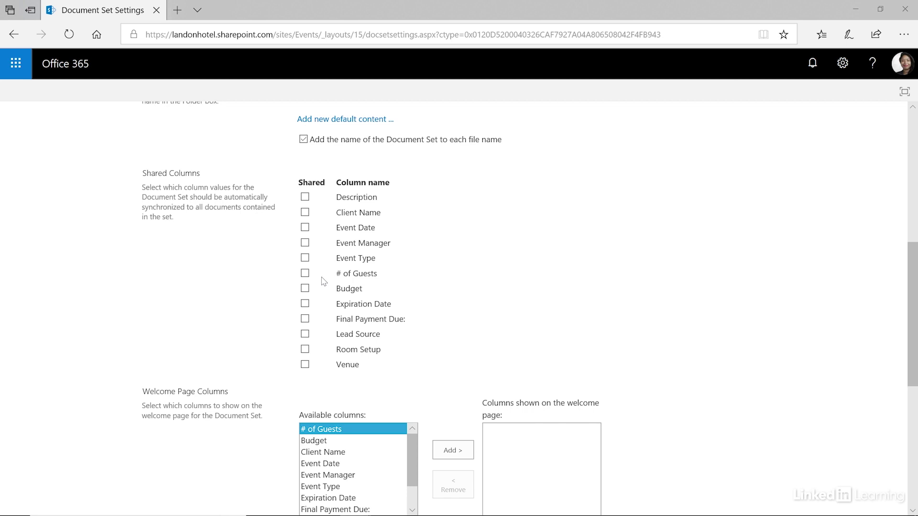
click(304, 227)
click(305, 243)
click(304, 213)
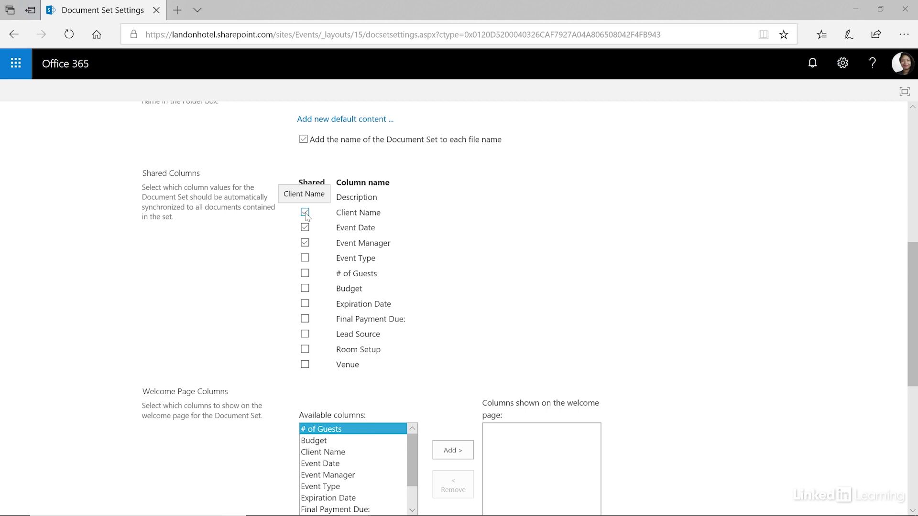
click(305, 258)
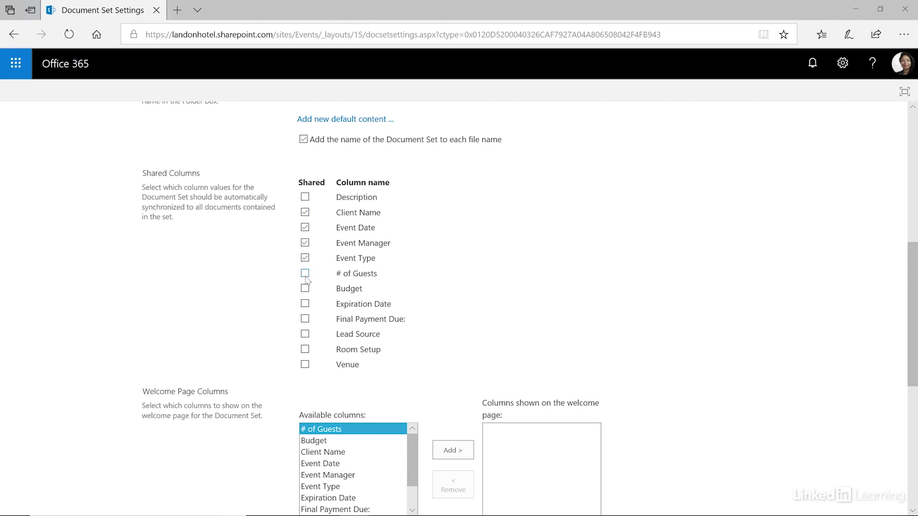
click(306, 276)
scroll(307, 276, down, 2)
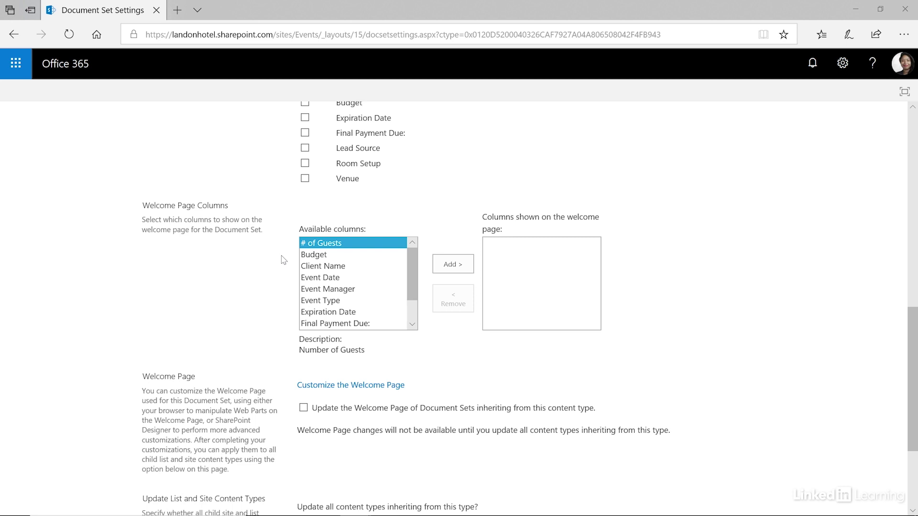
- Add Client Name, Event Date, Event Manager and Event Type to the welcome page columns
click(385, 266)
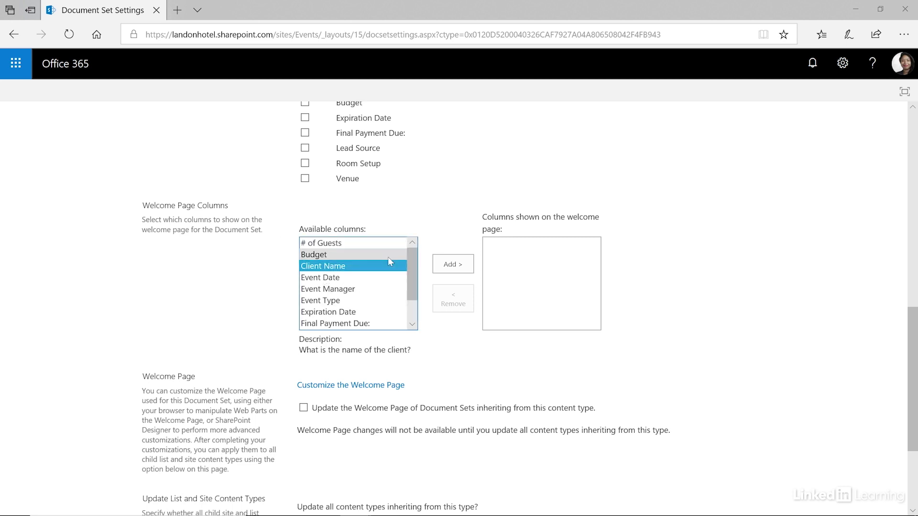
click(453, 264)
click(389, 266)
click(453, 264)
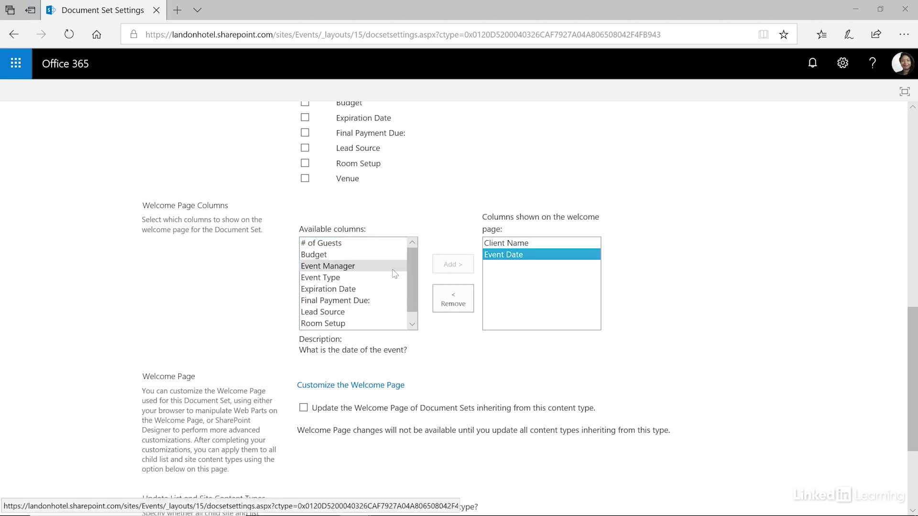
click(393, 268)
click(453, 264)
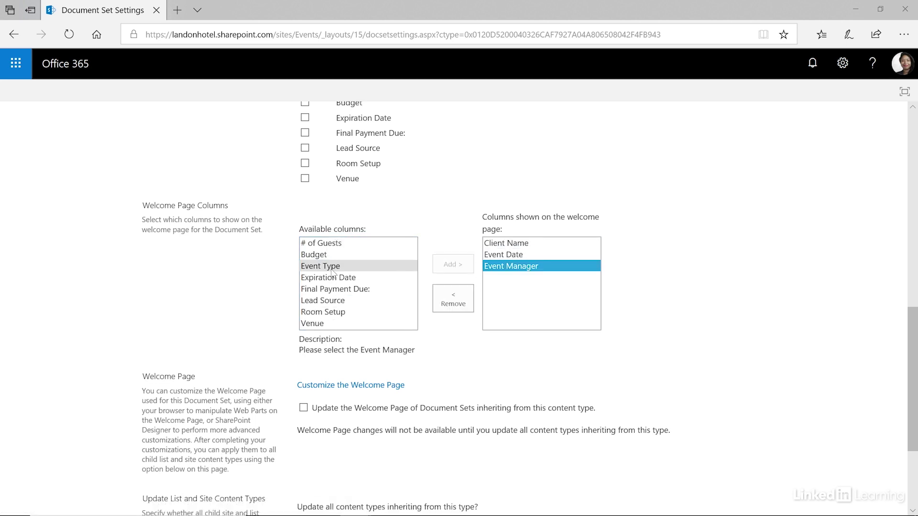
click(332, 267)
click(453, 263)
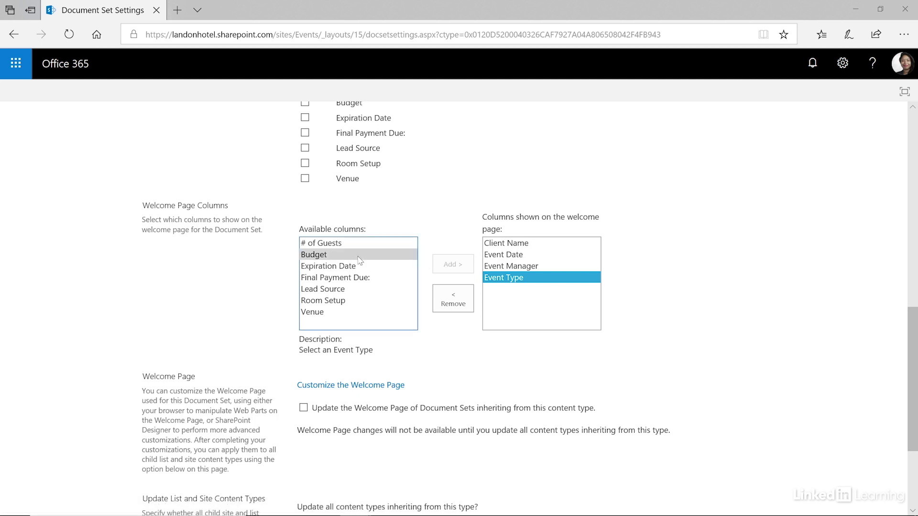
- Add Budget and # of Guests to the welcome page, and update inheriting document sets' welcome pages
click(360, 256)
click(453, 264)
click(335, 243)
click(457, 267)
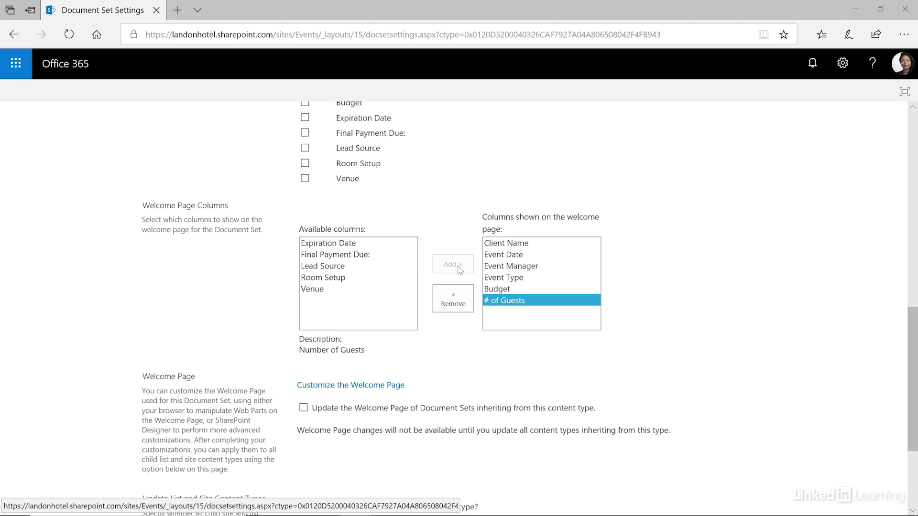
click(304, 408)
scroll(906, 427, down, 3)
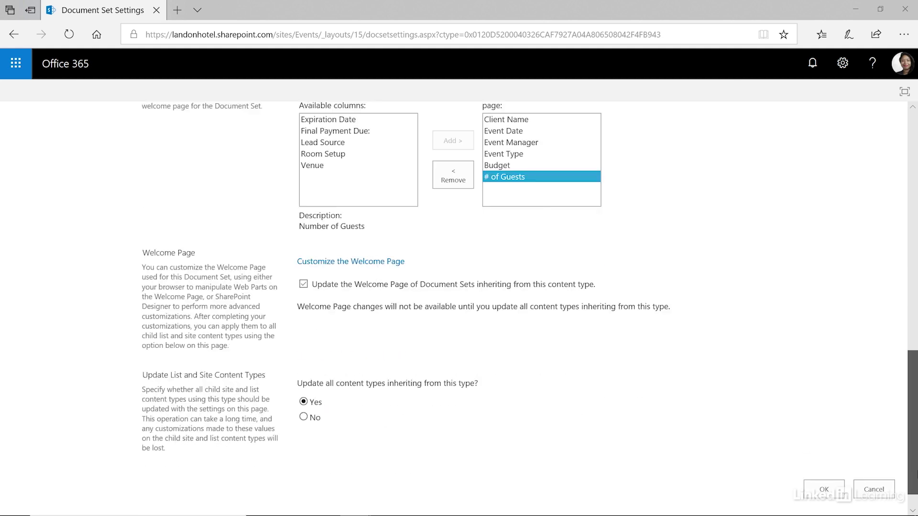
- Save the Document Set settings and go to the Catering site's Event Documents library
click(825, 459)
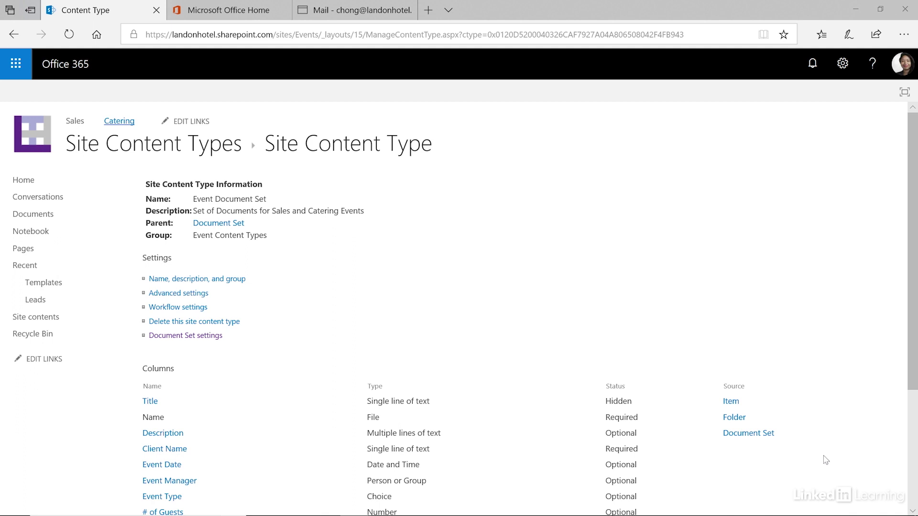
click(118, 122)
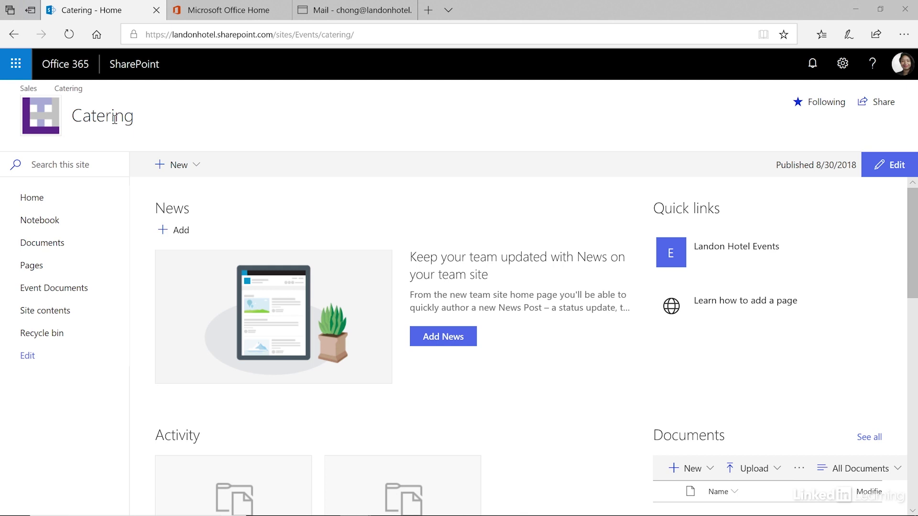
click(55, 290)
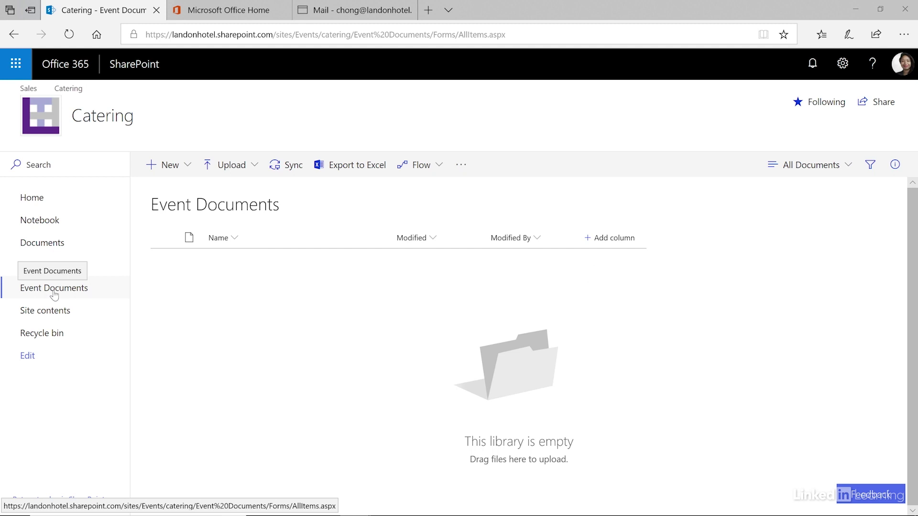
- Open the Event Documents library settings and begin adding an existing site content type
click(843, 64)
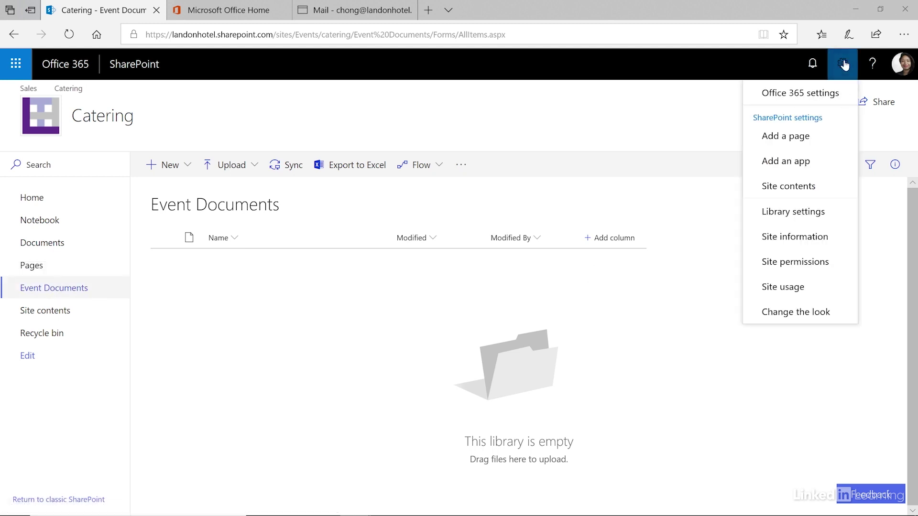
click(793, 213)
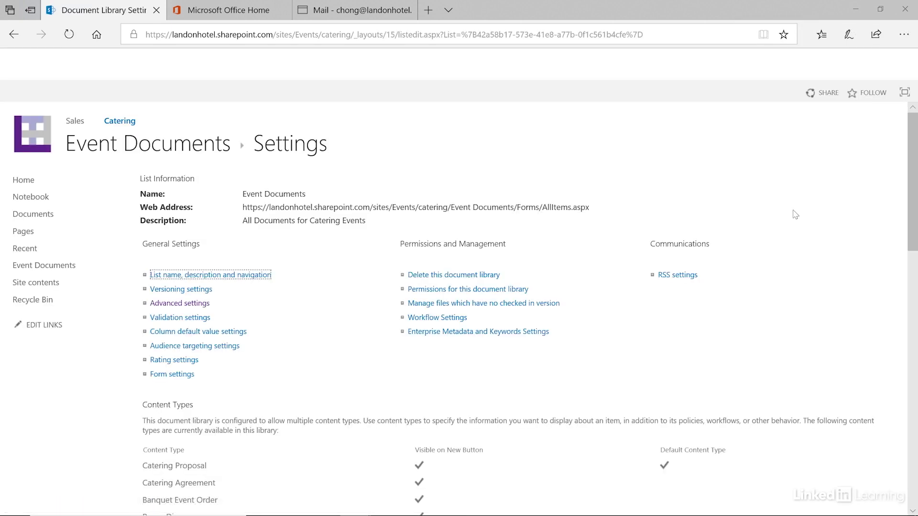
scroll(795, 214, down, 5)
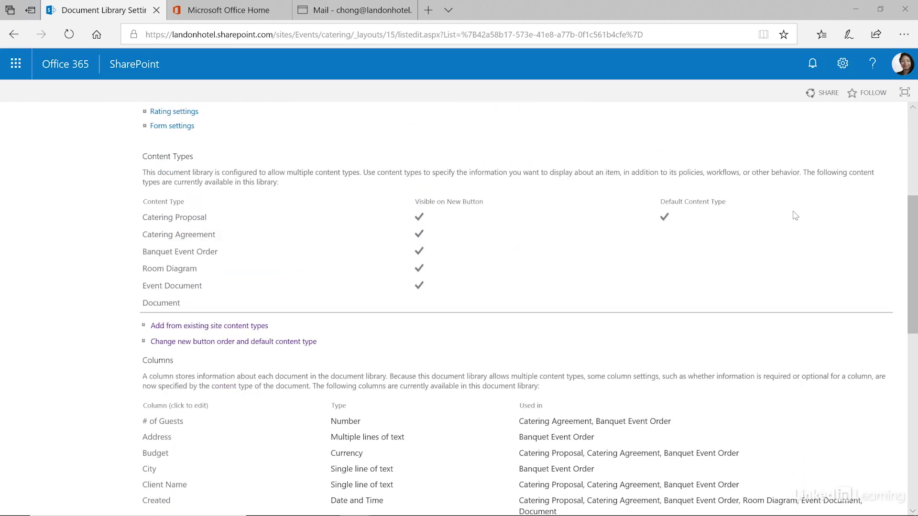
click(209, 327)
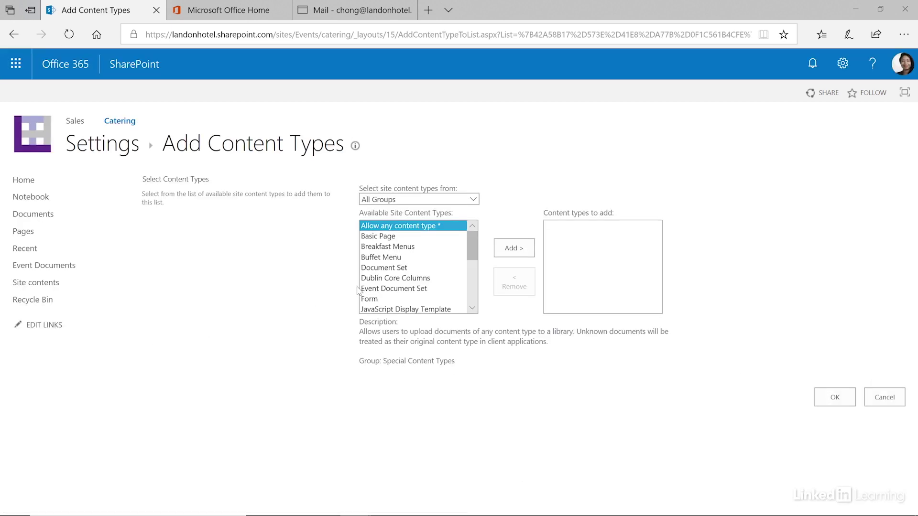
- Select Event Document Set from the available site content types and add it to the library
click(421, 289)
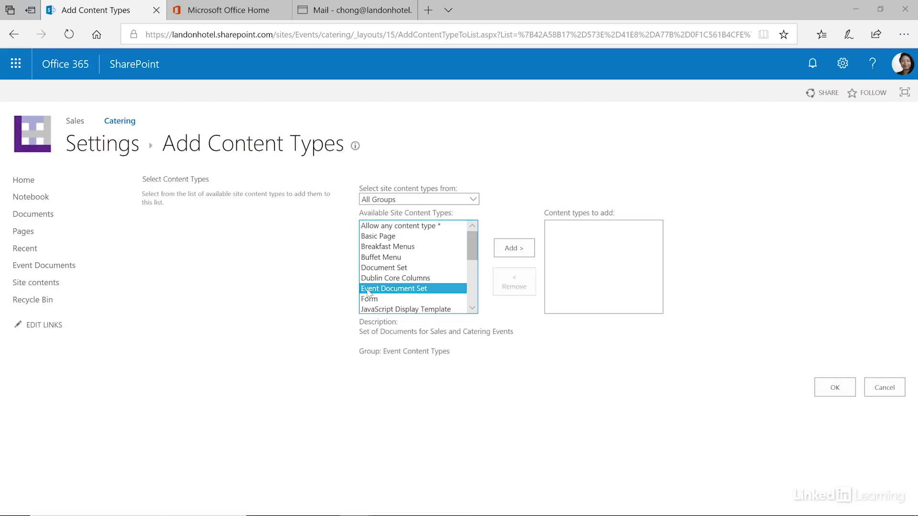
click(523, 253)
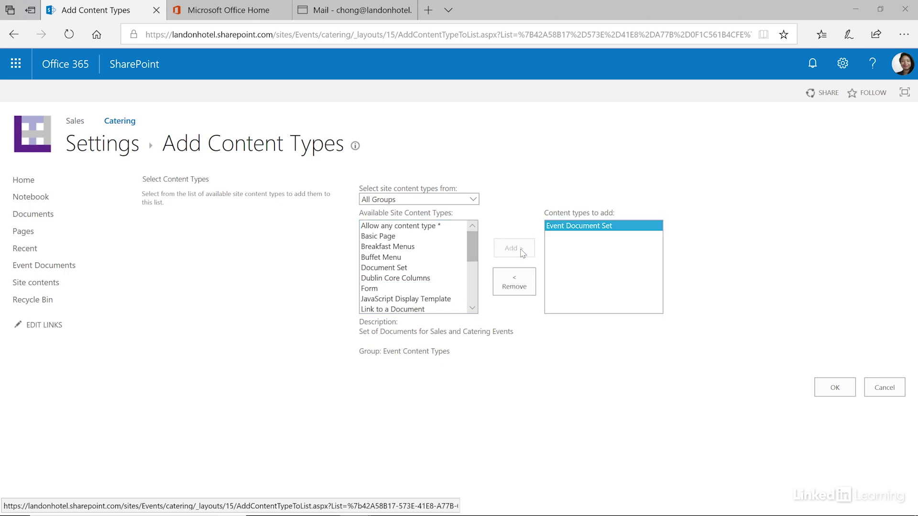
click(833, 388)
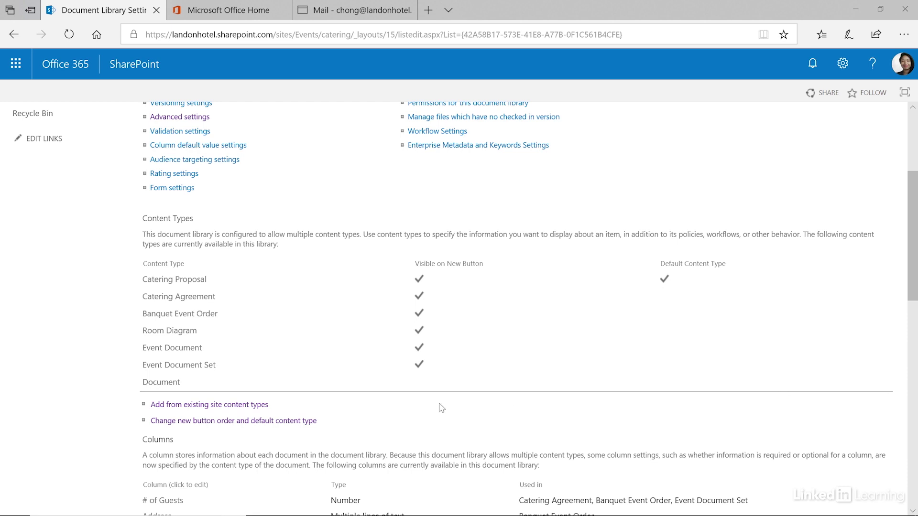
- Set Event Document Set to position 1 in the New button order, then check the library's New menu
click(248, 424)
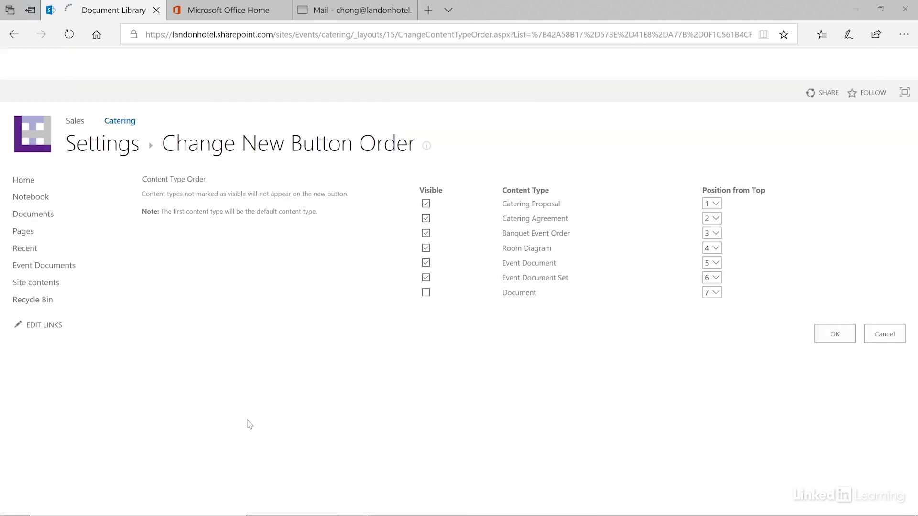
click(715, 280)
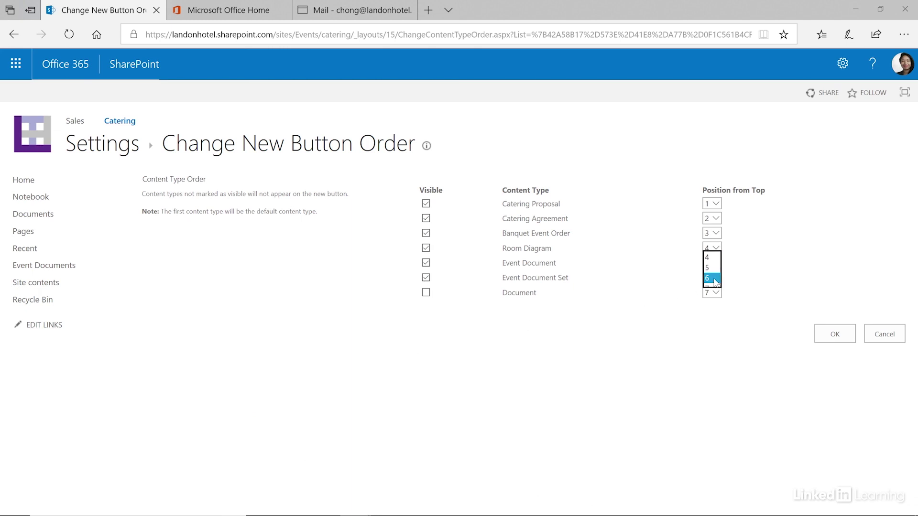
click(709, 231)
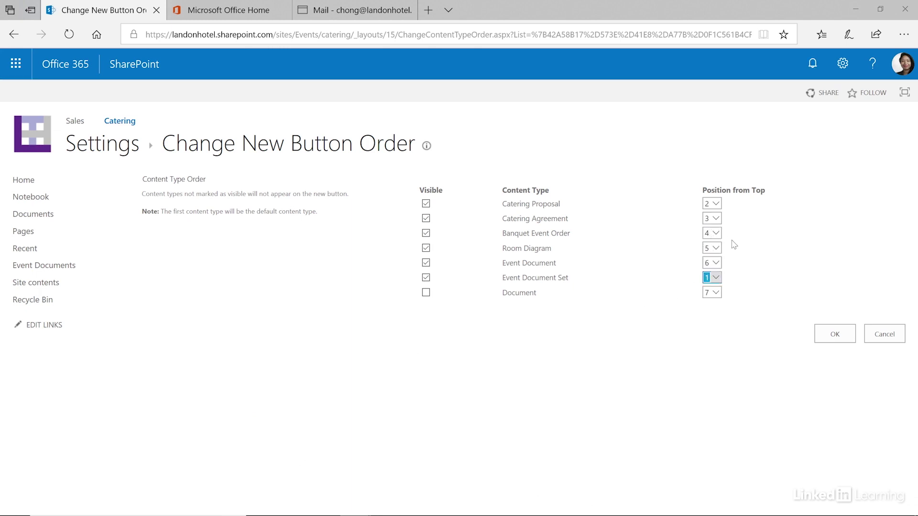
click(835, 335)
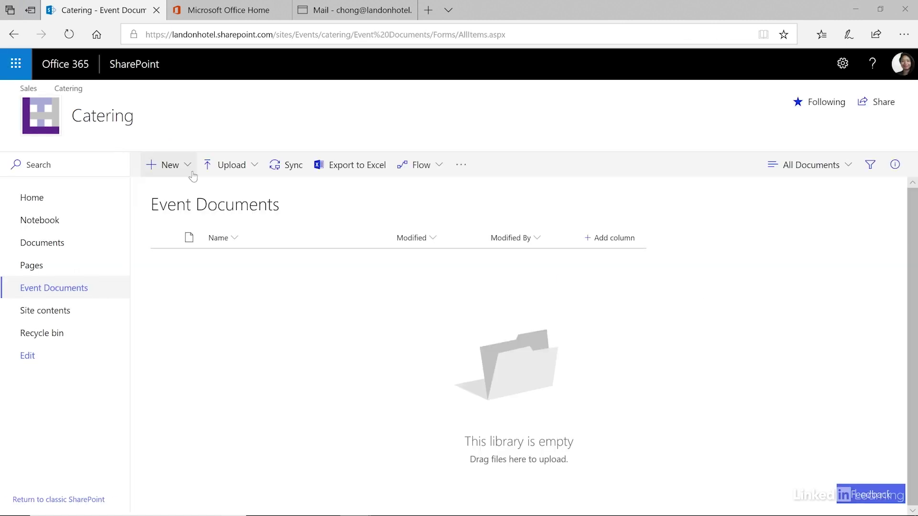
click(191, 174)
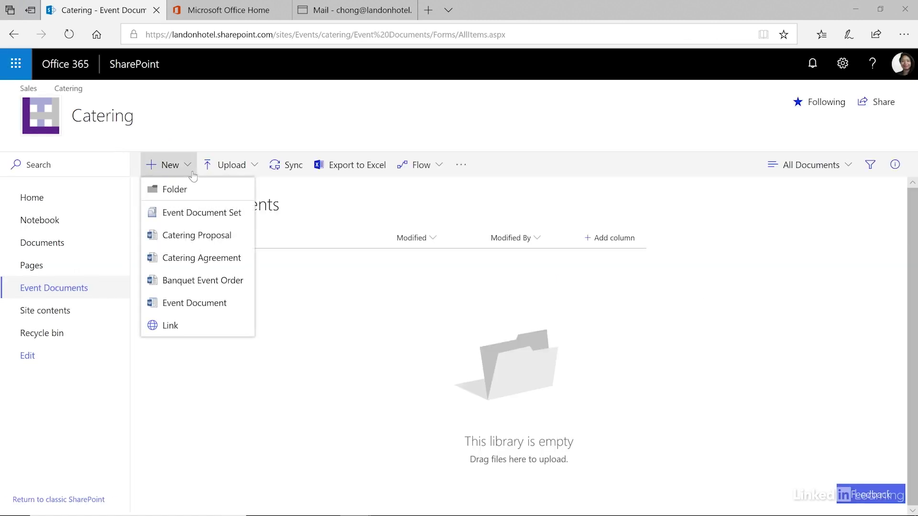